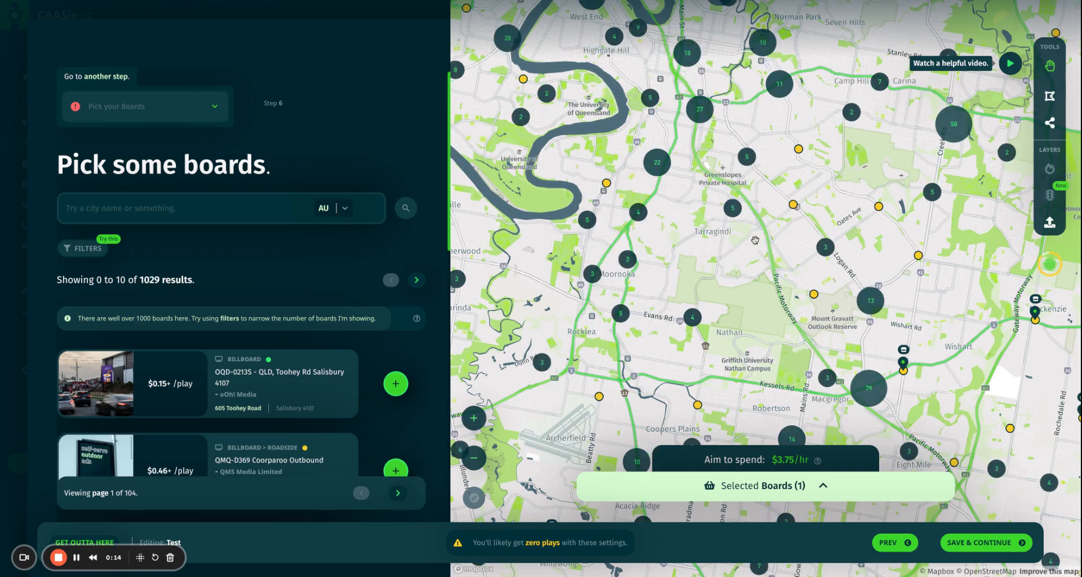
Zoom out and pan the board map south to centre on Park Ridge and Greenbank near Logan.
{"action": "scroll", "coordinate": [752, 238], "scroll_direction": "down", "scroll_amount": 1}
{"action": "scroll", "coordinate": [752, 238], "scroll_direction": "down", "scroll_amount": 2}
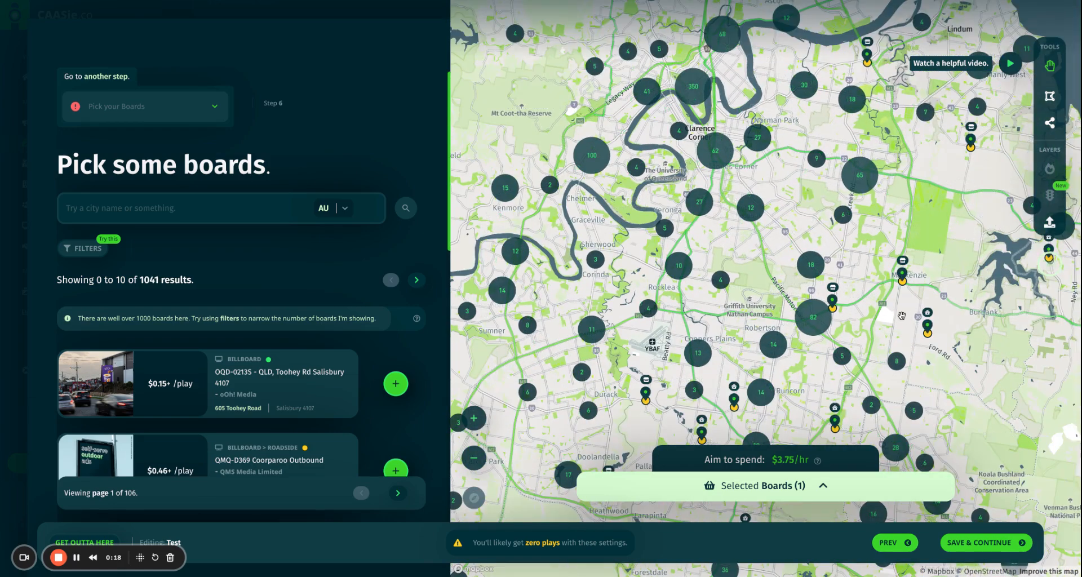
{"action": "left_click_drag", "start_coordinate": [901, 316], "coordinate": [890, 203]}
{"action": "left_click_drag", "start_coordinate": [944, 367], "coordinate": [917, 158]}
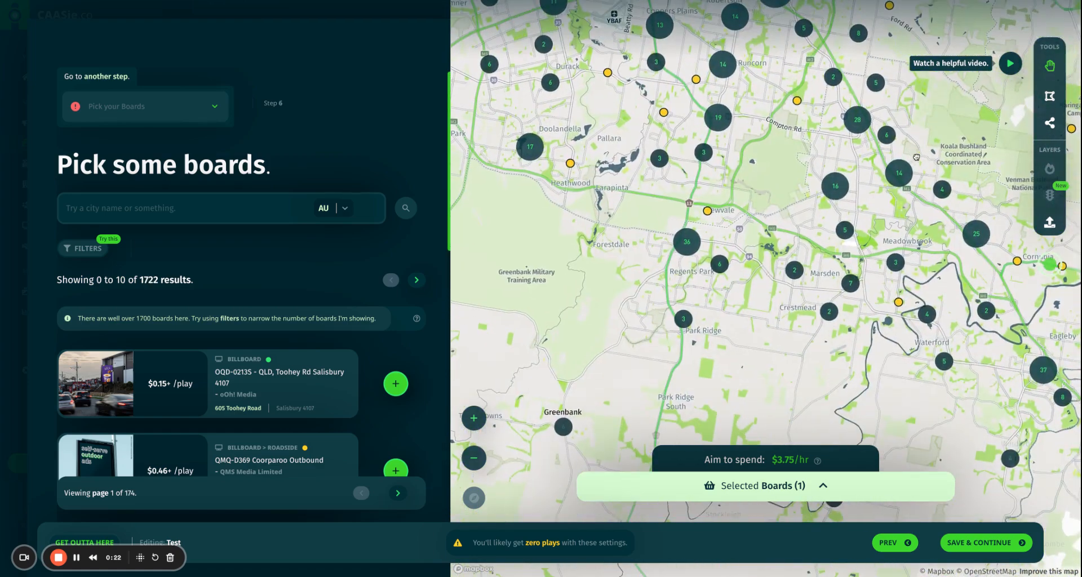
{"action": "left_click_drag", "start_coordinate": [941, 384], "coordinate": [931, 291]}
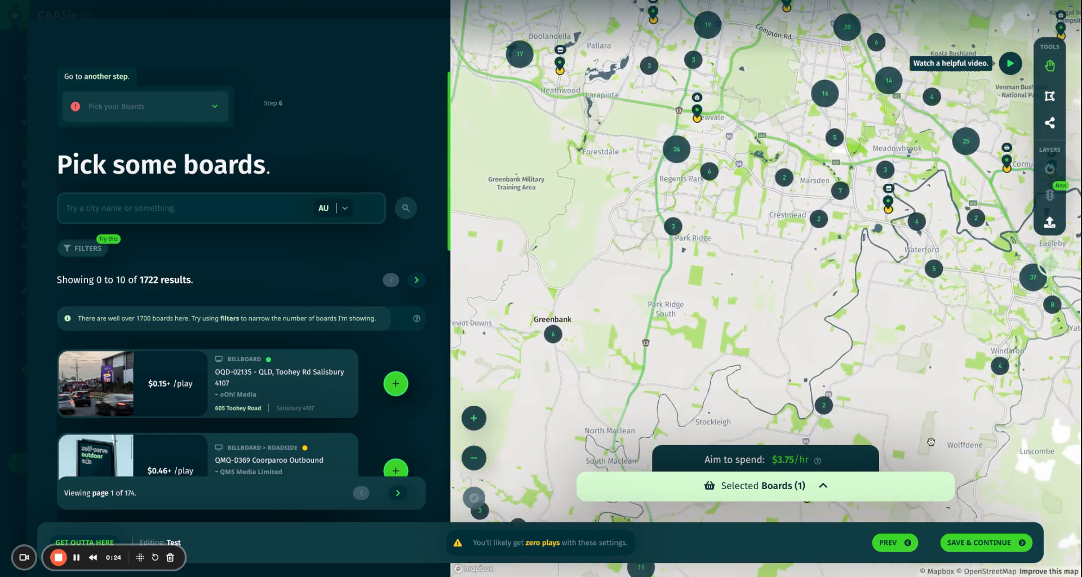
{"action": "left_click_drag", "start_coordinate": [931, 442], "coordinate": [934, 405]}
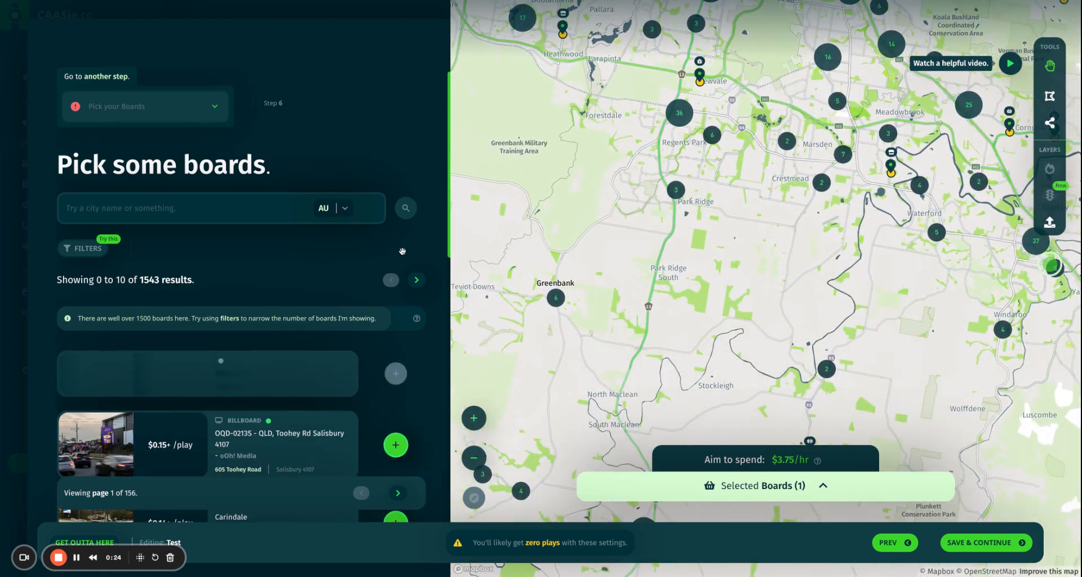
Run a Locations search for 'Sydney Australia'.
{"action": "left_click", "coordinate": [124, 207]}
{"action": "type", "text": "Sydney Australia"}
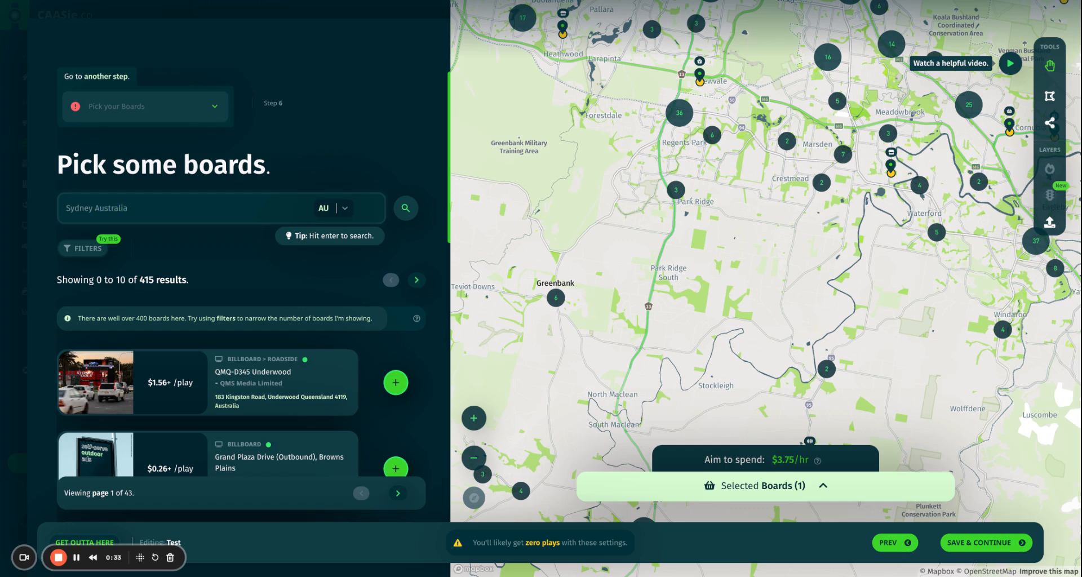
{"action": "key", "text": "Return"}
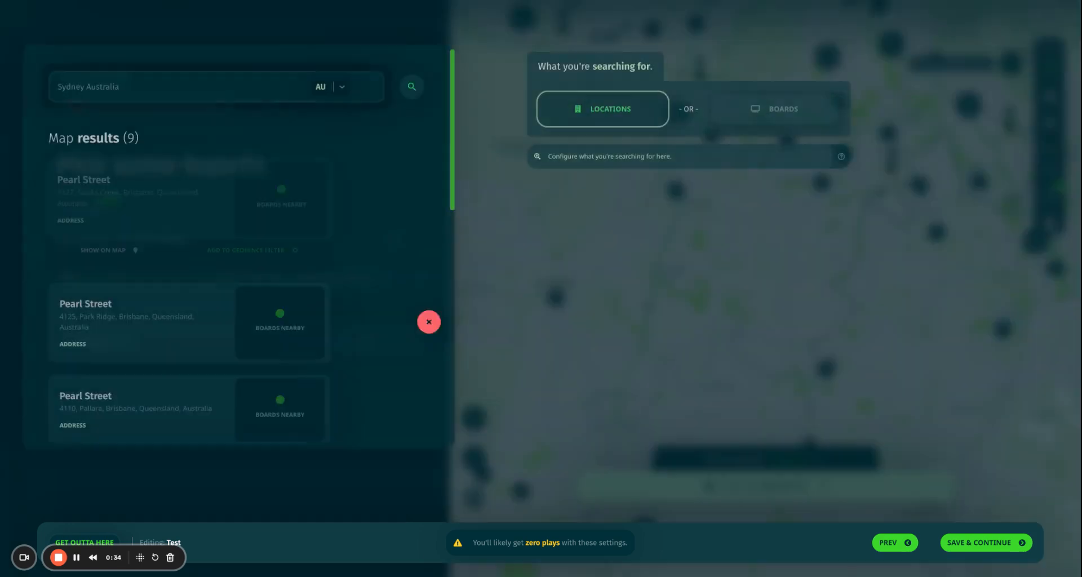
{"action": "left_click", "coordinate": [626, 115]}
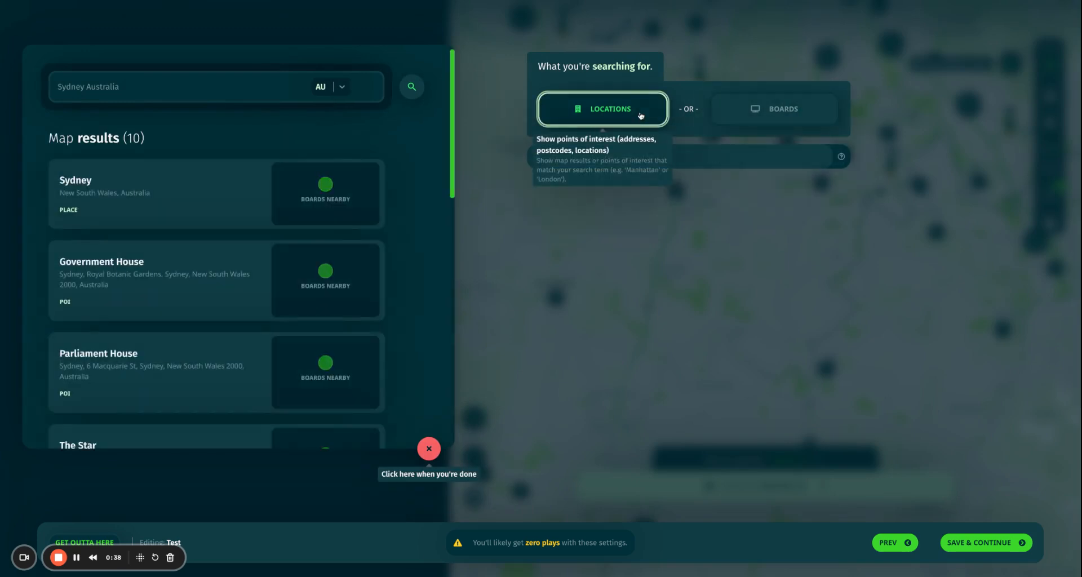
{"action": "left_click", "coordinate": [155, 82]}
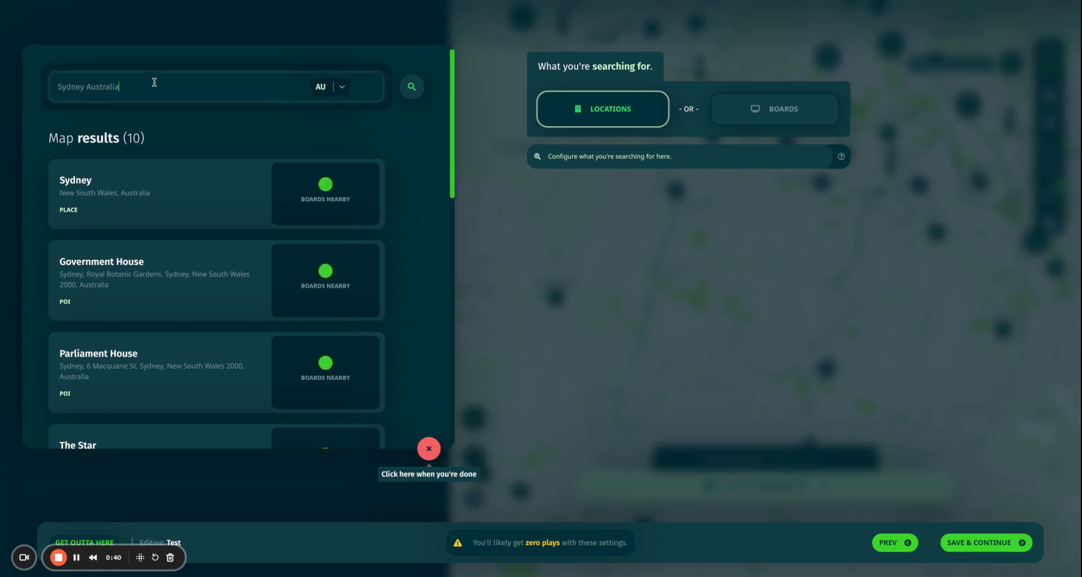
{"action": "key", "text": "Return"}
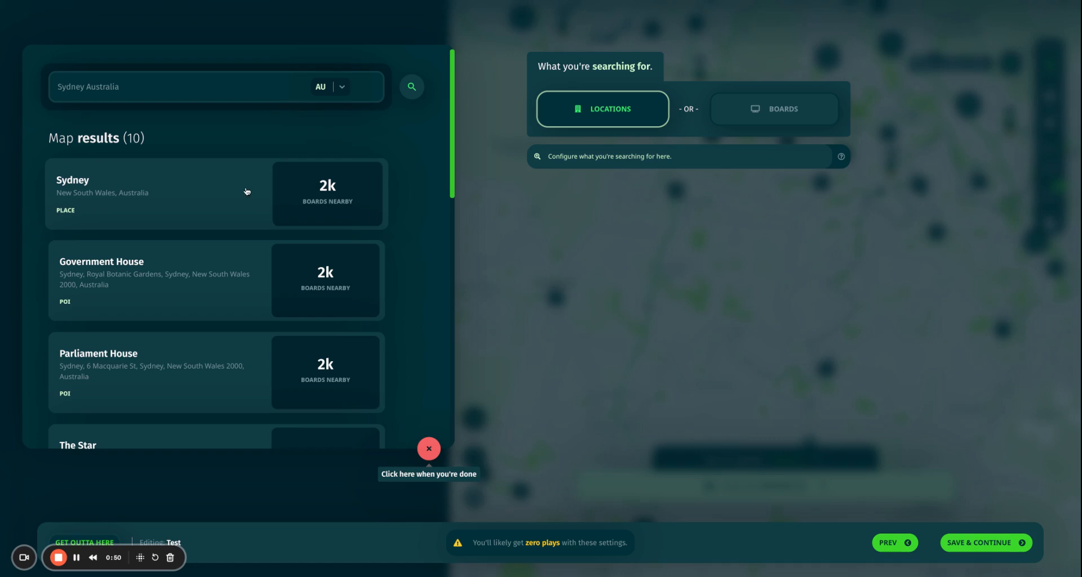
Show the Sydney place result on the map and close the search results.
{"action": "left_click", "coordinate": [179, 200]}
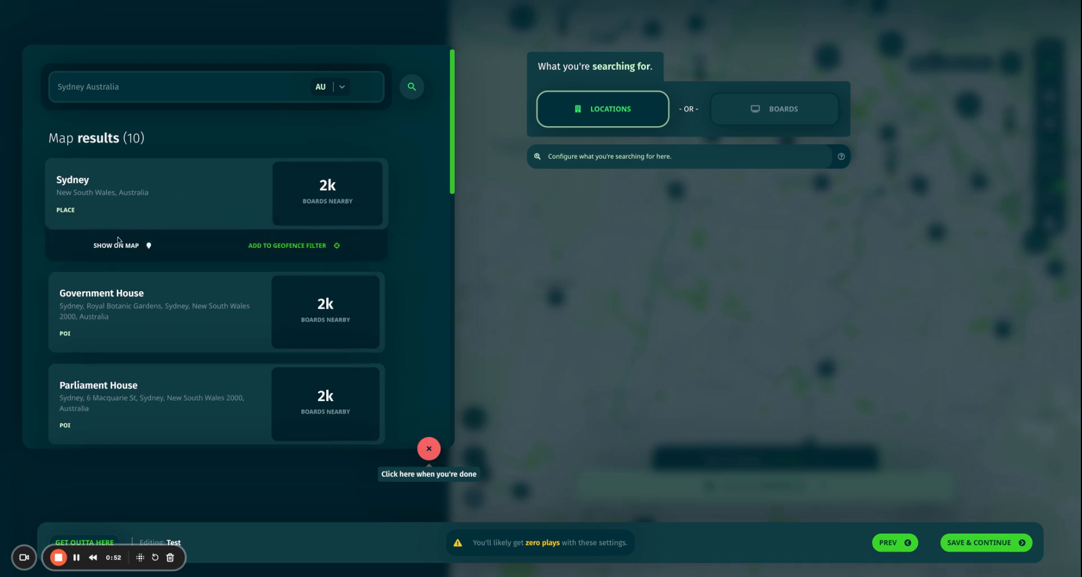
{"action": "left_click", "coordinate": [114, 248]}
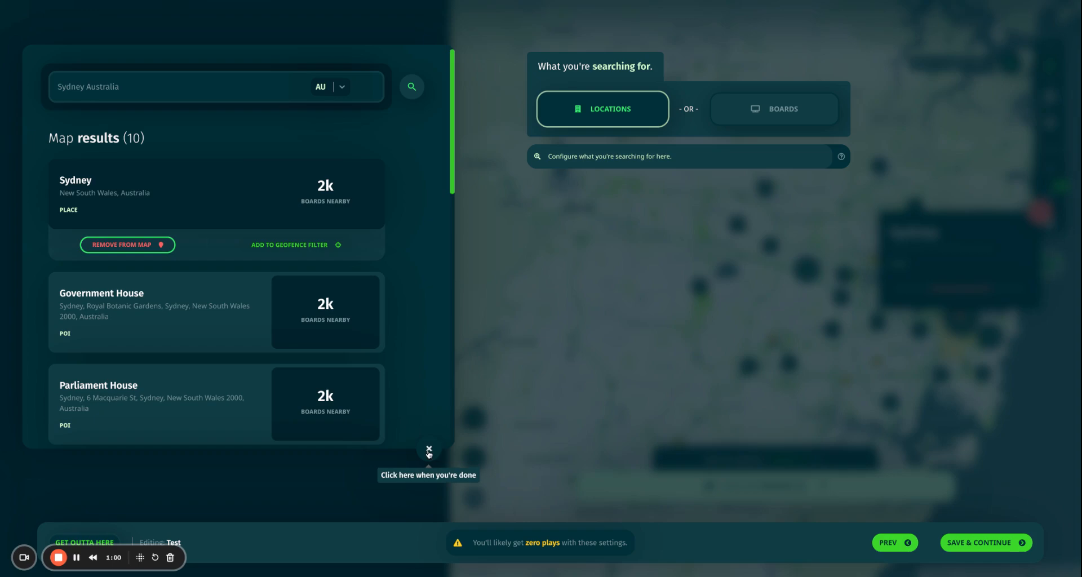
{"action": "left_click", "coordinate": [787, 344]}
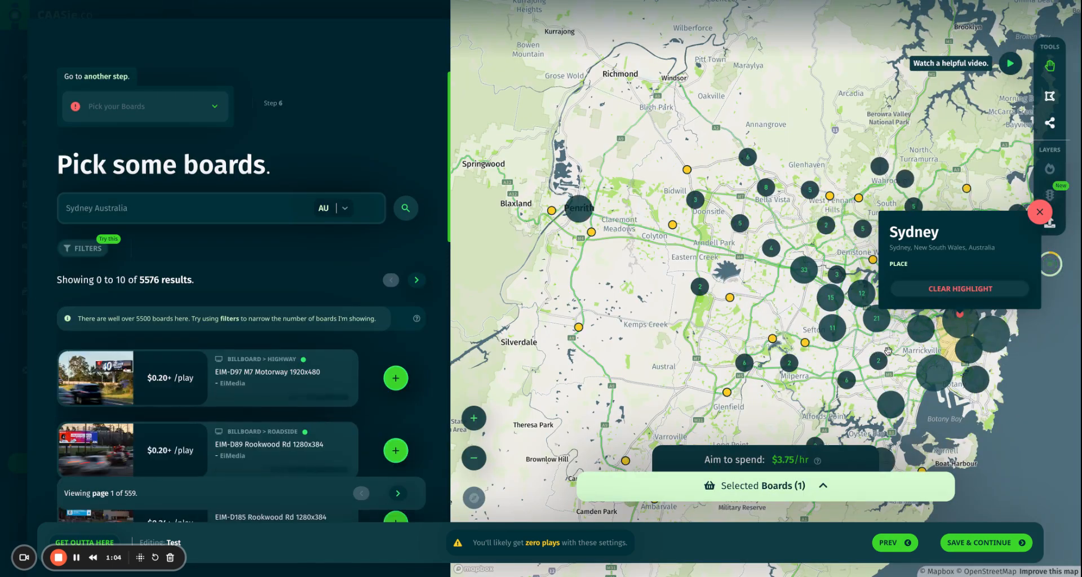
Frame the highlighted yellow Sydney area on the map and dismiss its place popup.
{"action": "scroll", "coordinate": [888, 351], "scroll_direction": "down", "scroll_amount": 5}
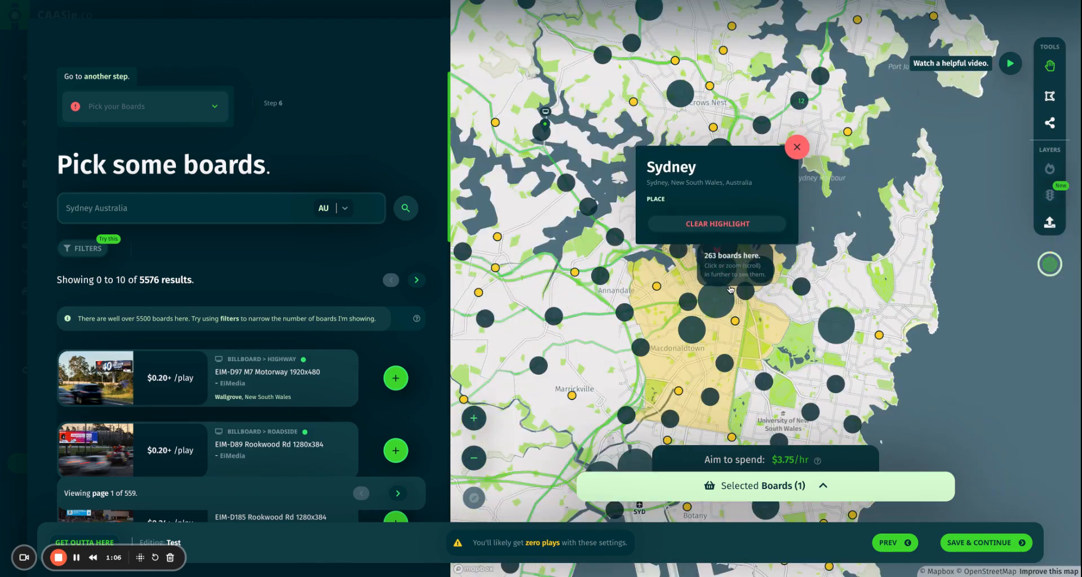
{"action": "scroll", "coordinate": [730, 289], "scroll_direction": "down", "scroll_amount": 2}
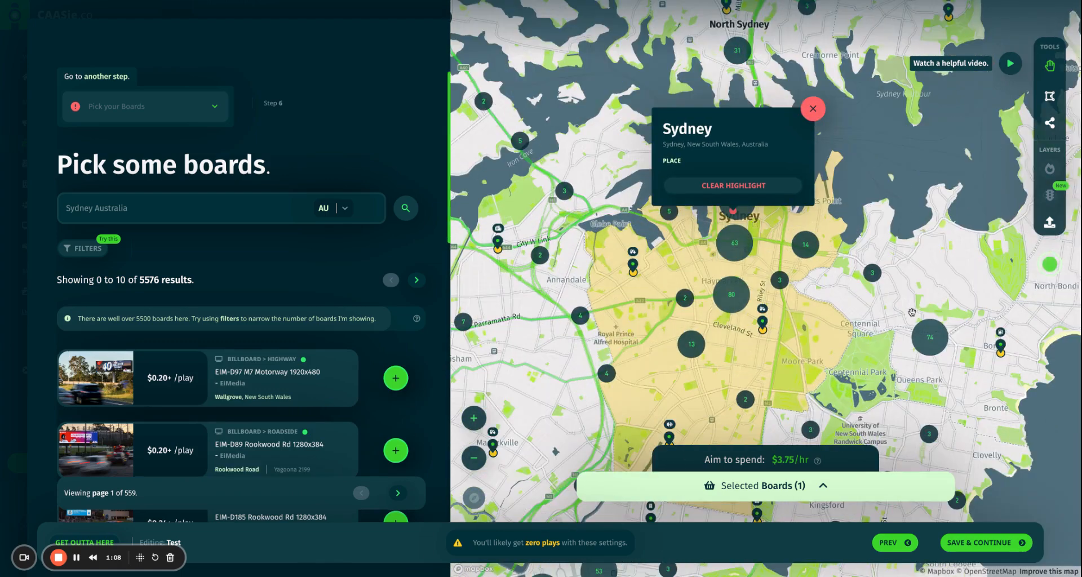
{"action": "left_click_drag", "start_coordinate": [911, 312], "coordinate": [929, 218]}
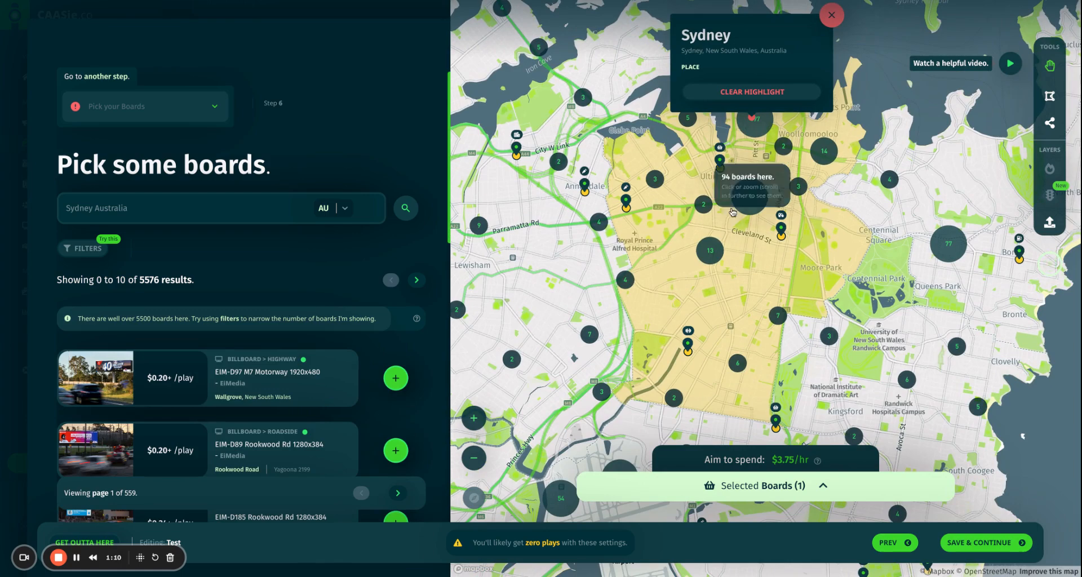
{"action": "scroll", "coordinate": [732, 212], "scroll_direction": "down", "scroll_amount": 4}
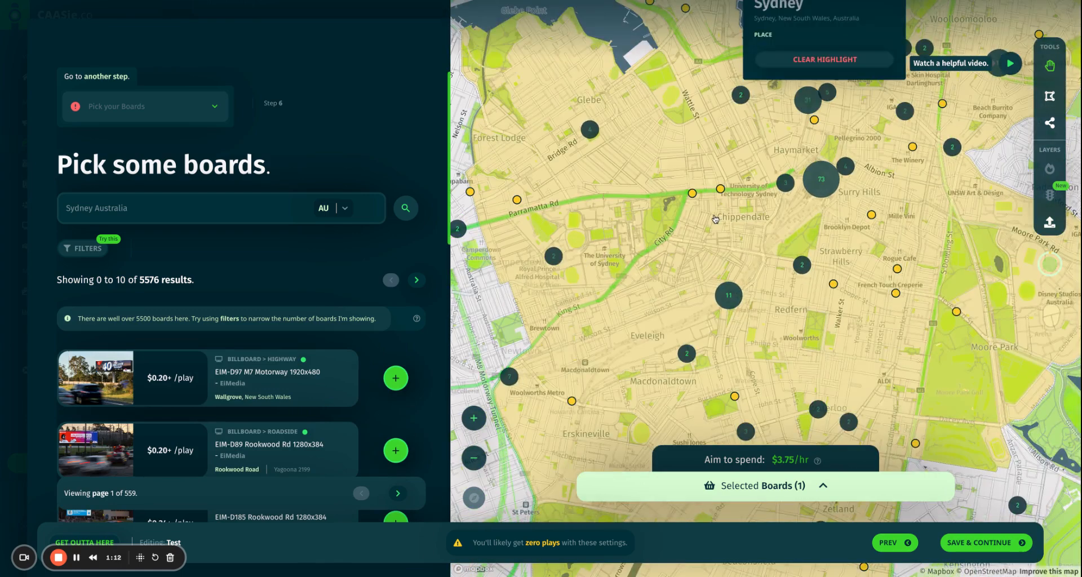
{"action": "scroll", "coordinate": [714, 219], "scroll_direction": "up", "scroll_amount": 5}
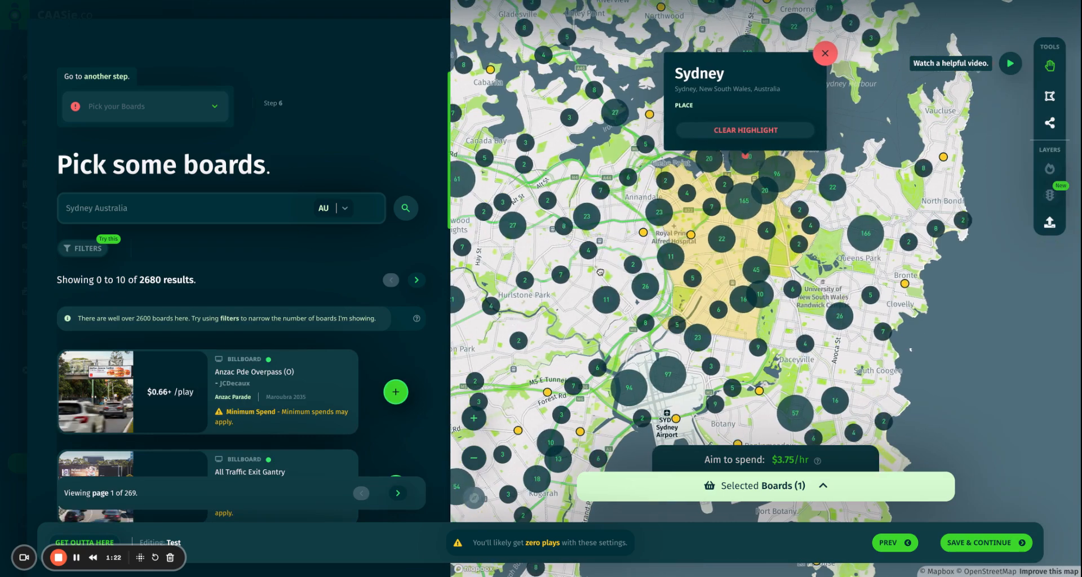
{"action": "mouse_move", "coordinate": [594, 271]}
{"action": "left_mouse_down"}
{"action": "mouse_move", "coordinate": [635, 246]}
{"action": "mouse_move", "coordinate": [740, 248]}
{"action": "mouse_move", "coordinate": [583, 230]}
{"action": "left_mouse_up"}
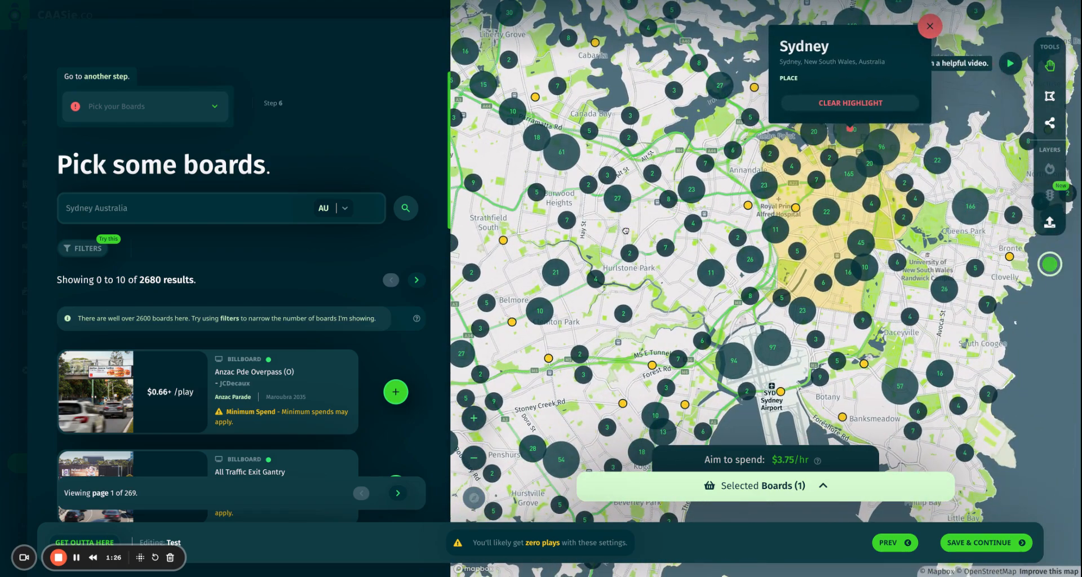
{"action": "left_click_drag", "start_coordinate": [687, 285], "coordinate": [615, 361]}
{"action": "scroll", "coordinate": [775, 301], "scroll_direction": "up", "scroll_amount": 2}
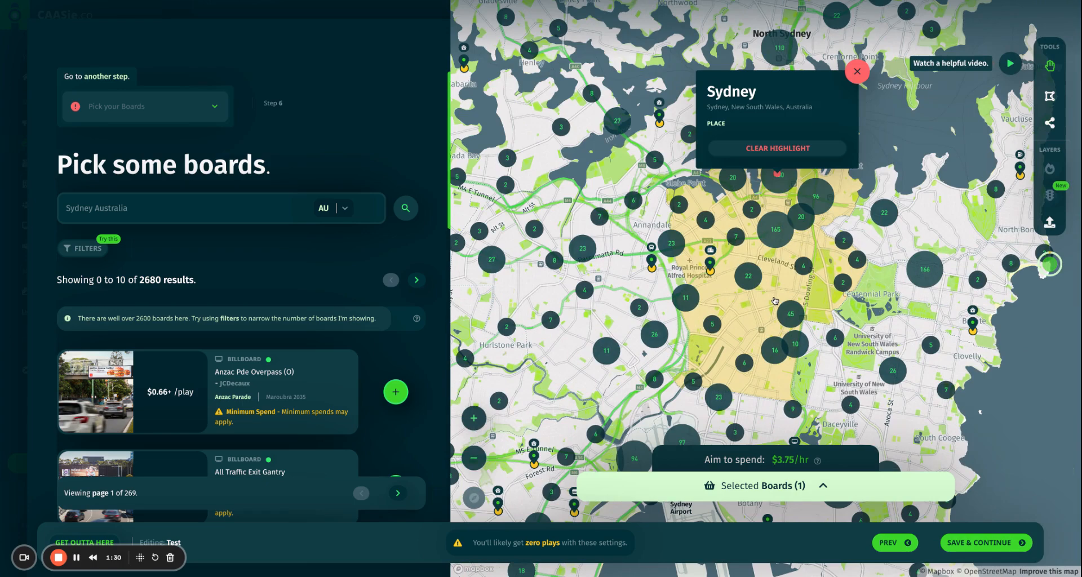
{"action": "left_click", "coordinate": [860, 74]}
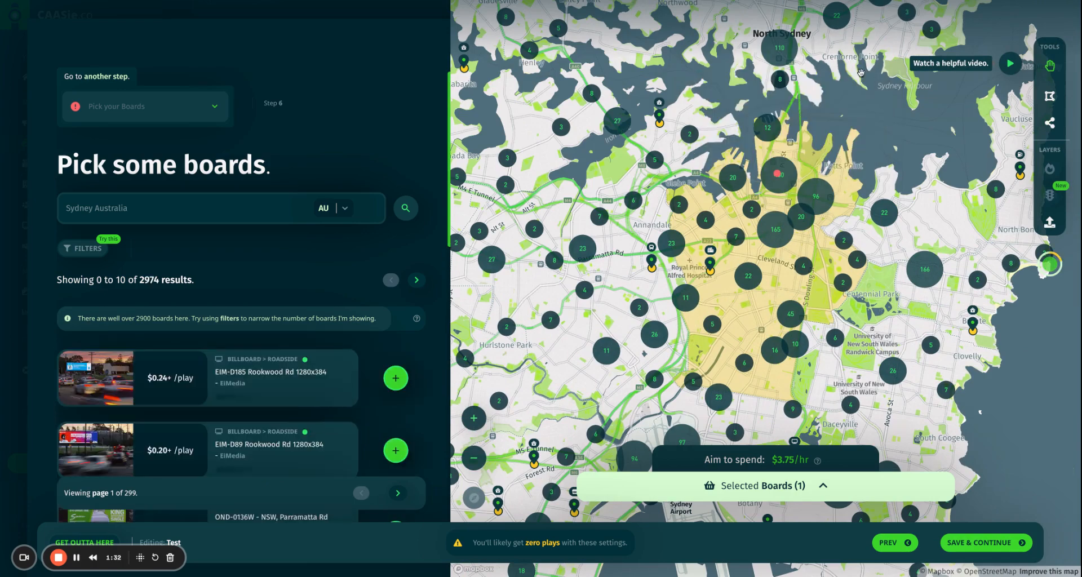
Filter venue types to Billboard only, leaving 39 boards around inner Sydney.
{"action": "left_click", "coordinate": [83, 251]}
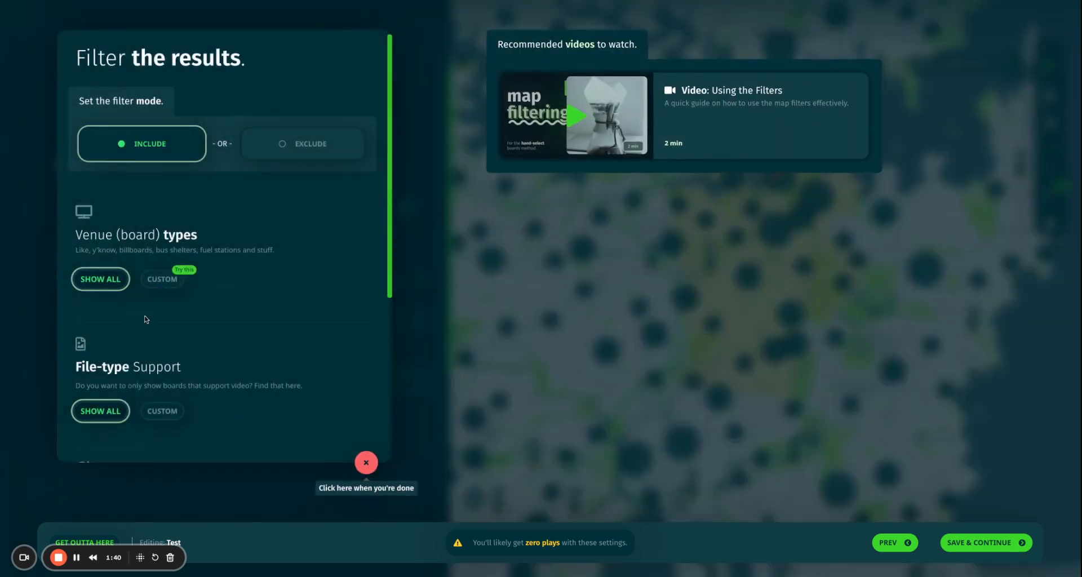
{"action": "left_click", "coordinate": [164, 283]}
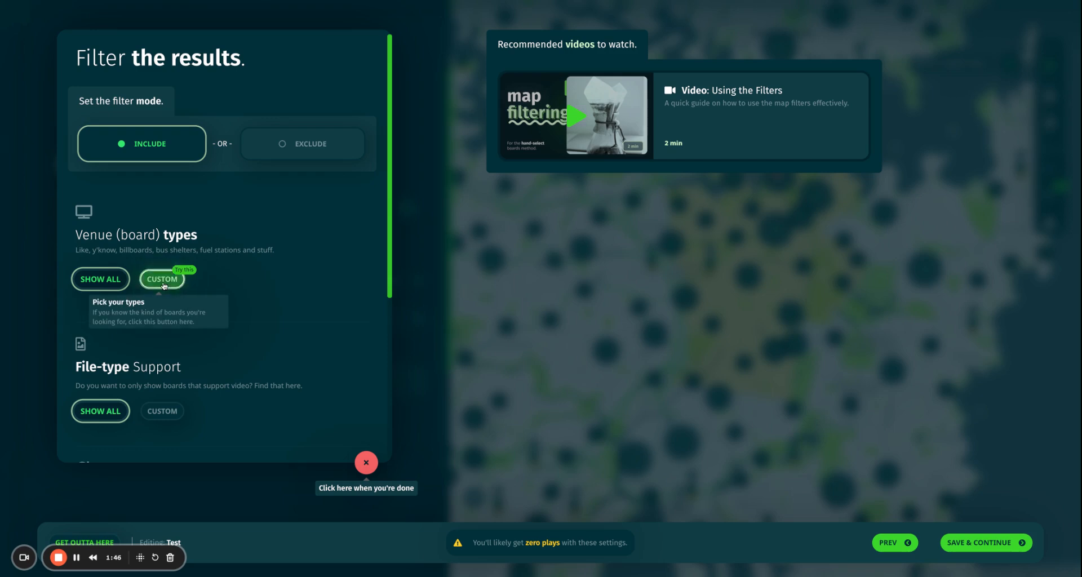
{"action": "left_click", "coordinate": [115, 385]}
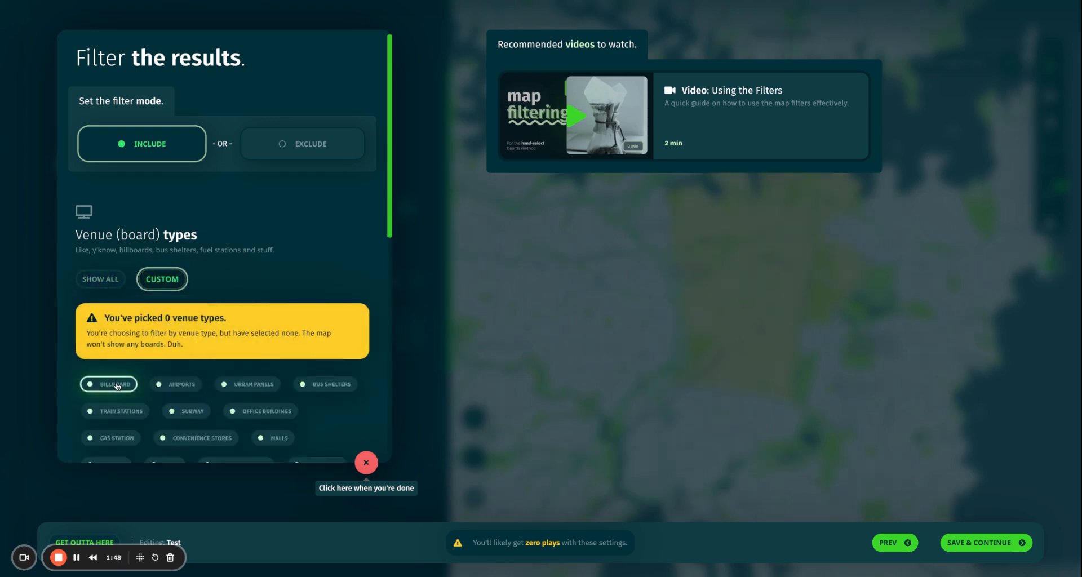
{"action": "left_click", "coordinate": [737, 267]}
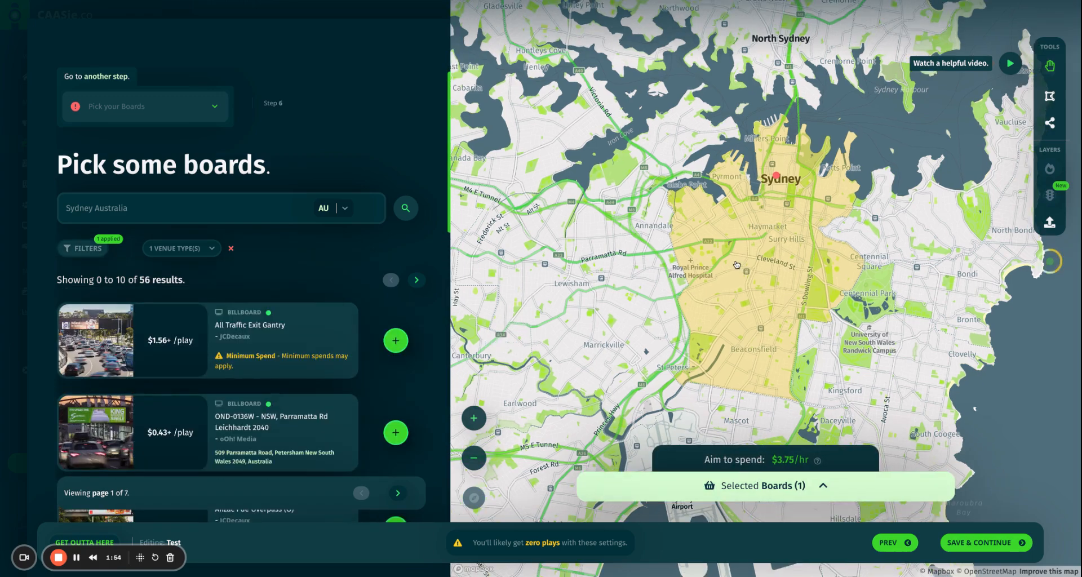
{"action": "scroll", "coordinate": [736, 265], "scroll_direction": "up", "scroll_amount": 2}
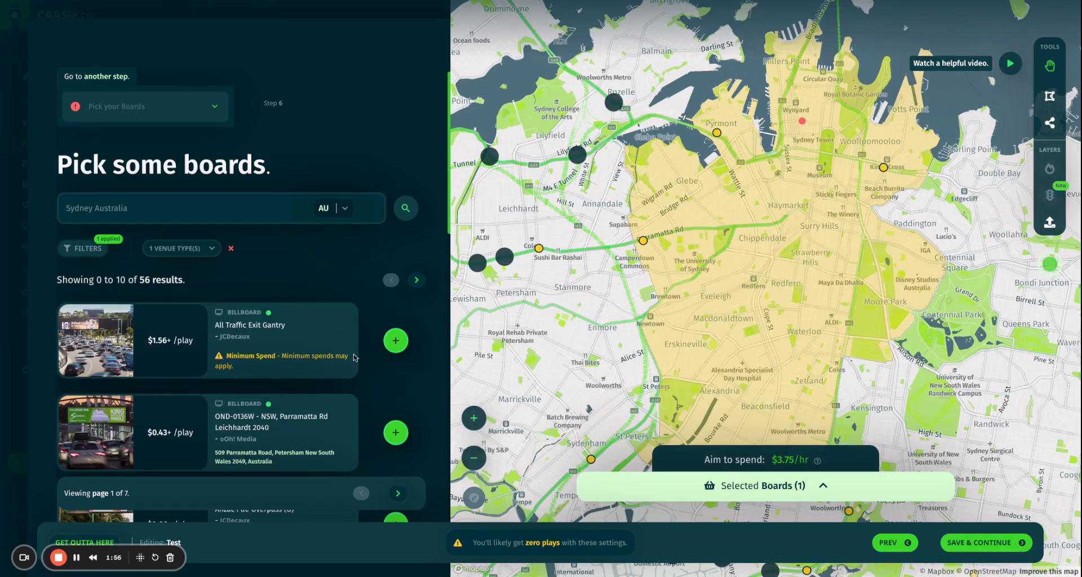
{"action": "left_click_drag", "start_coordinate": [727, 253], "coordinate": [873, 258]}
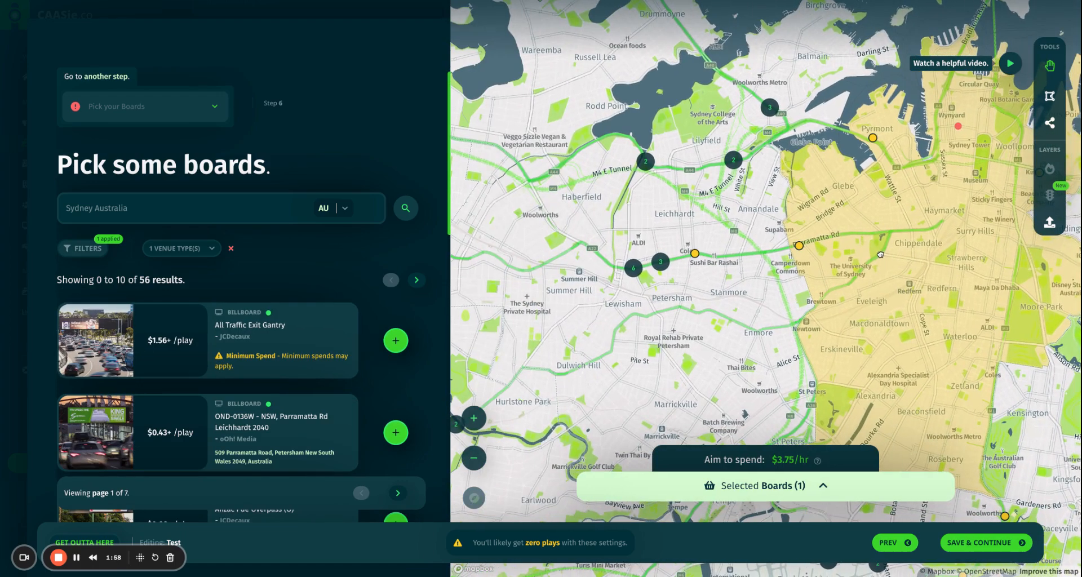
{"action": "scroll", "coordinate": [873, 258], "scroll_direction": "down", "scroll_amount": 2}
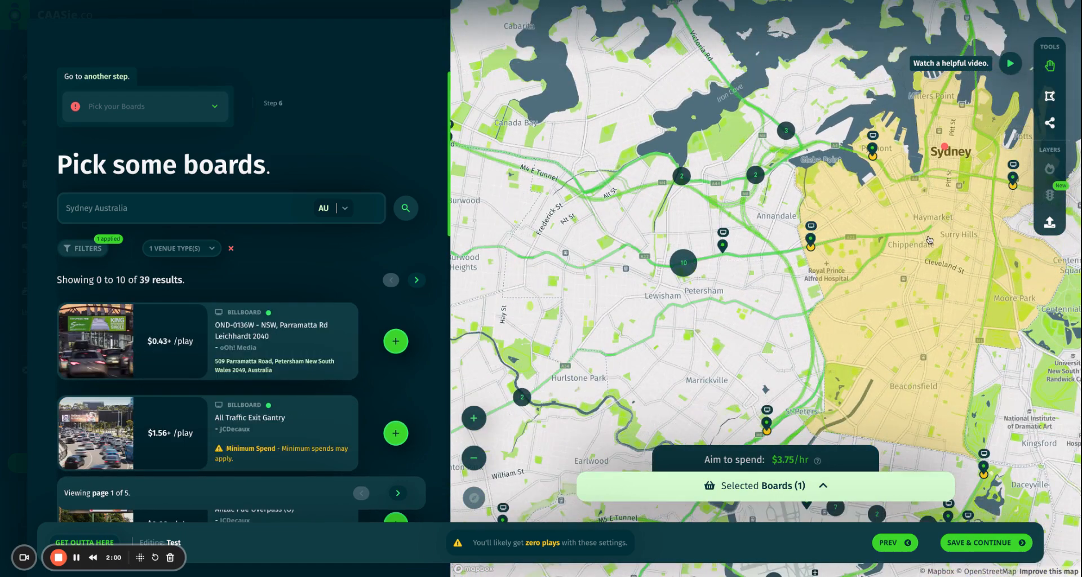
{"action": "left_click_drag", "start_coordinate": [930, 240], "coordinate": [894, 242]}
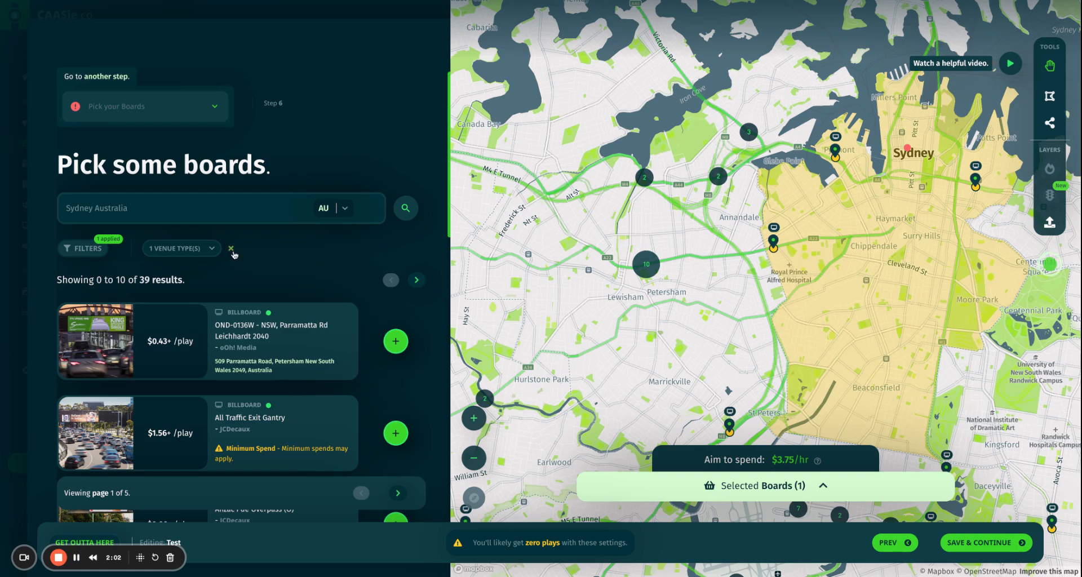
Replace the Billboard venue filter with a custom Urban Panels filter, giving 147 results.
{"action": "left_click", "coordinate": [231, 250]}
{"action": "left_click", "coordinate": [84, 249]}
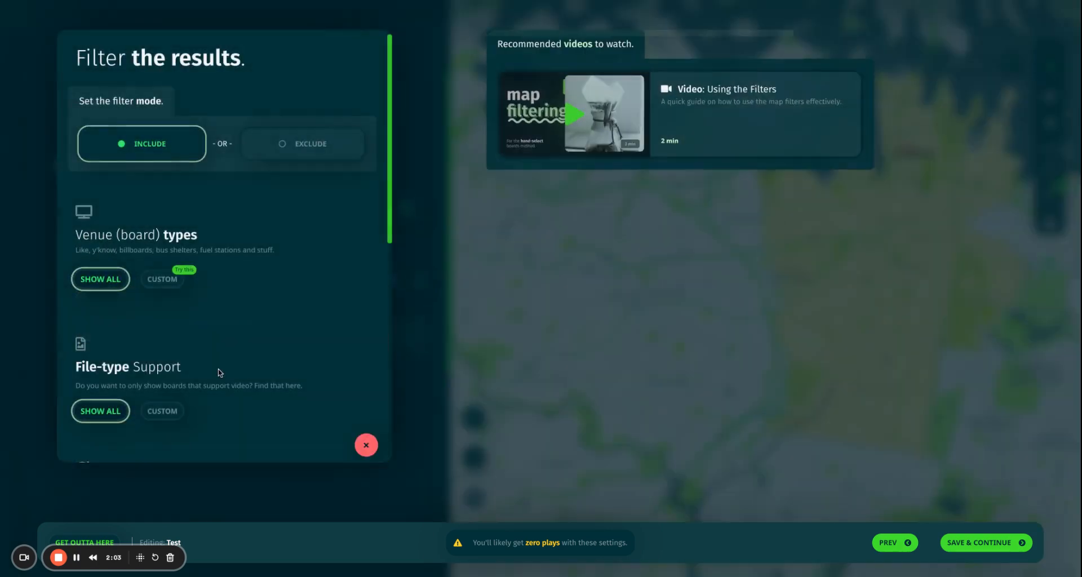
{"action": "left_click", "coordinate": [163, 285]}
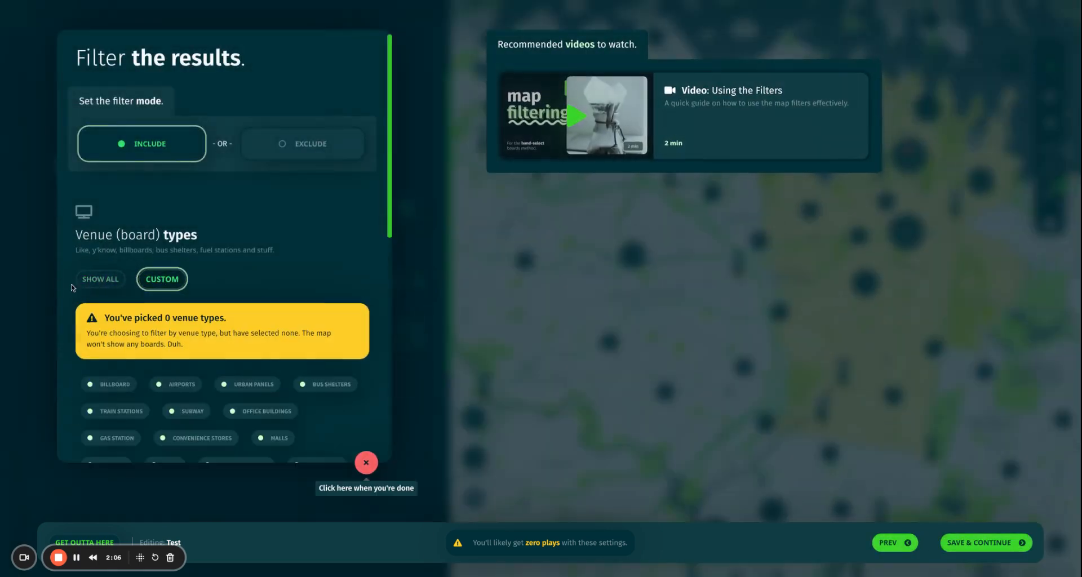
{"action": "left_click", "coordinate": [101, 284]}
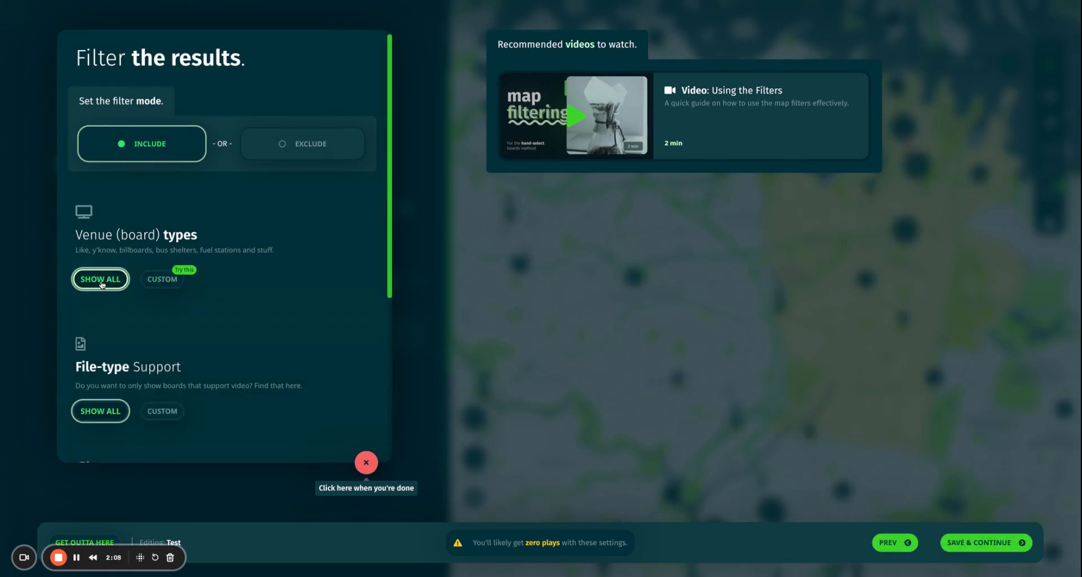
{"action": "left_click", "coordinate": [164, 282]}
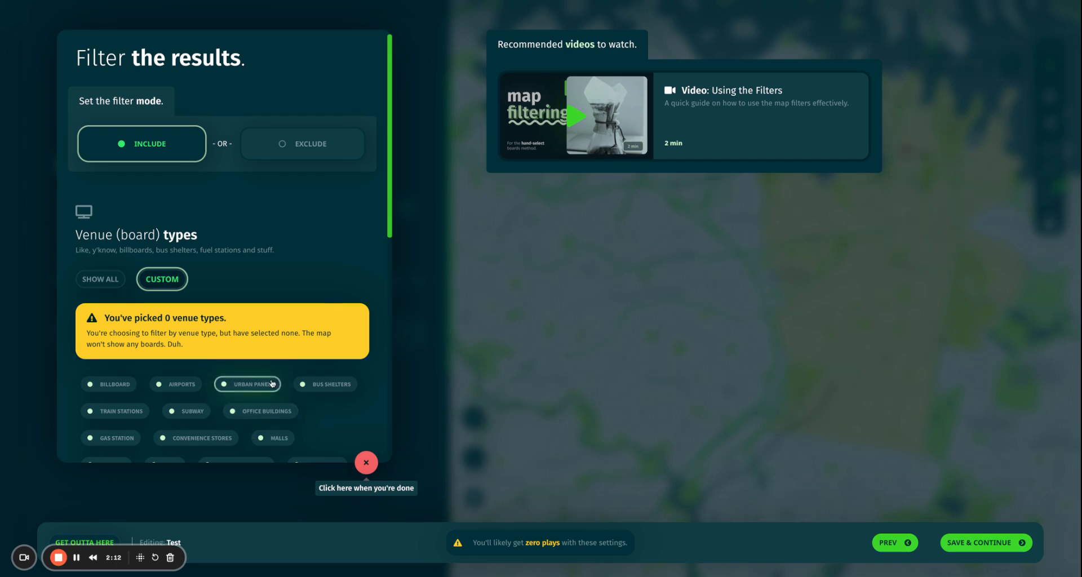
{"action": "left_click", "coordinate": [253, 384]}
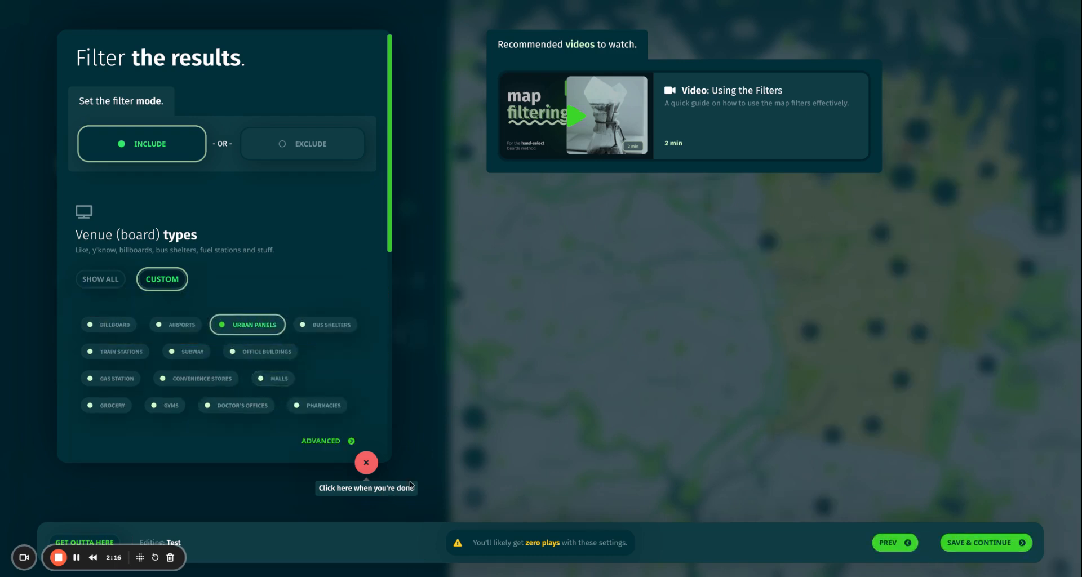
{"action": "left_click", "coordinate": [366, 464]}
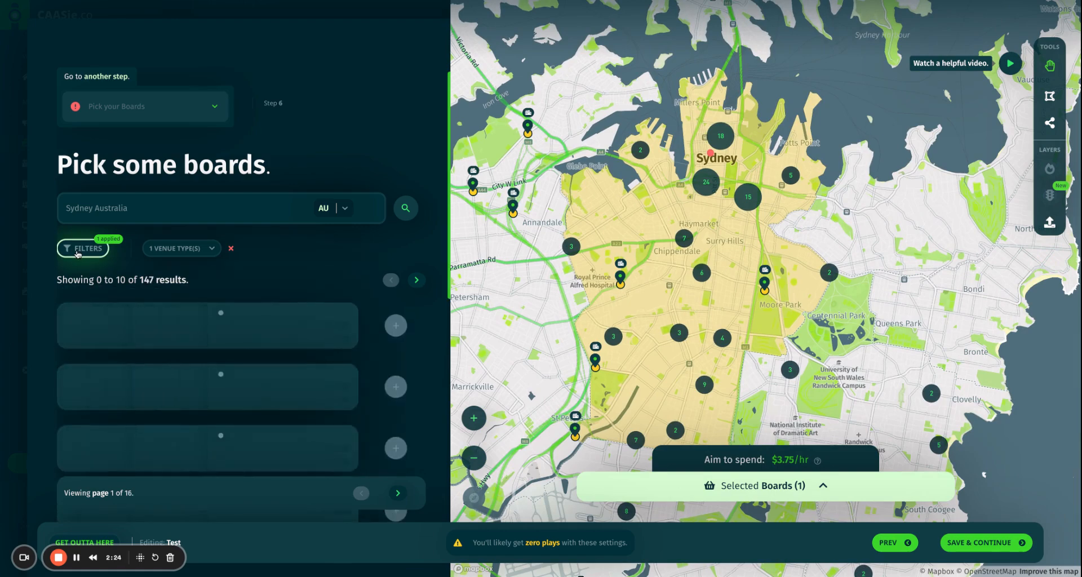
Add a custom File-type Support filter limited to Static boards.
{"action": "left_click", "coordinate": [78, 253]}
{"action": "scroll", "coordinate": [213, 244], "scroll_direction": "down", "scroll_amount": 3}
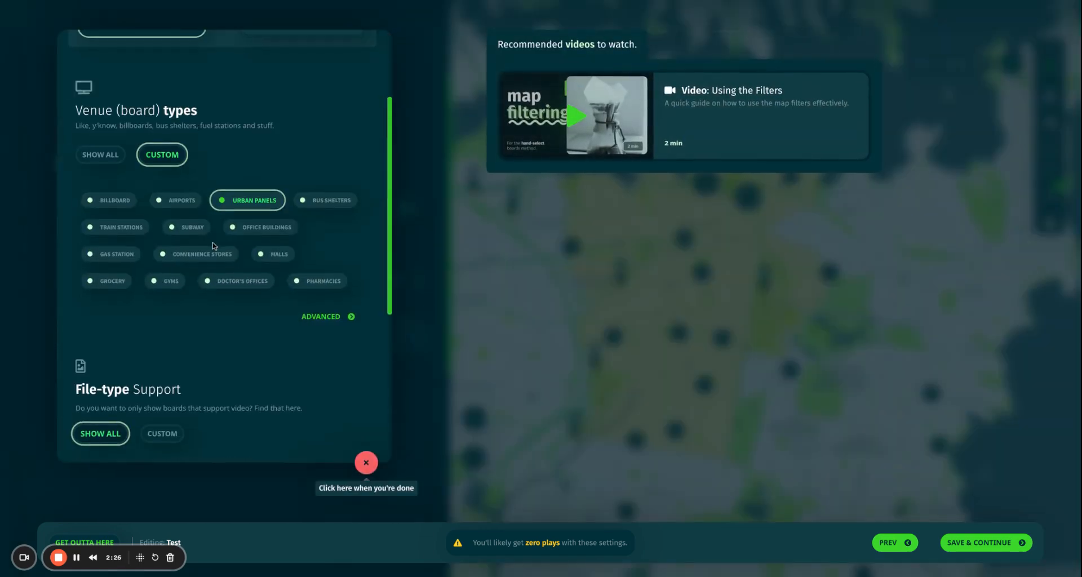
{"action": "scroll", "coordinate": [214, 355], "scroll_direction": "down", "scroll_amount": 1}
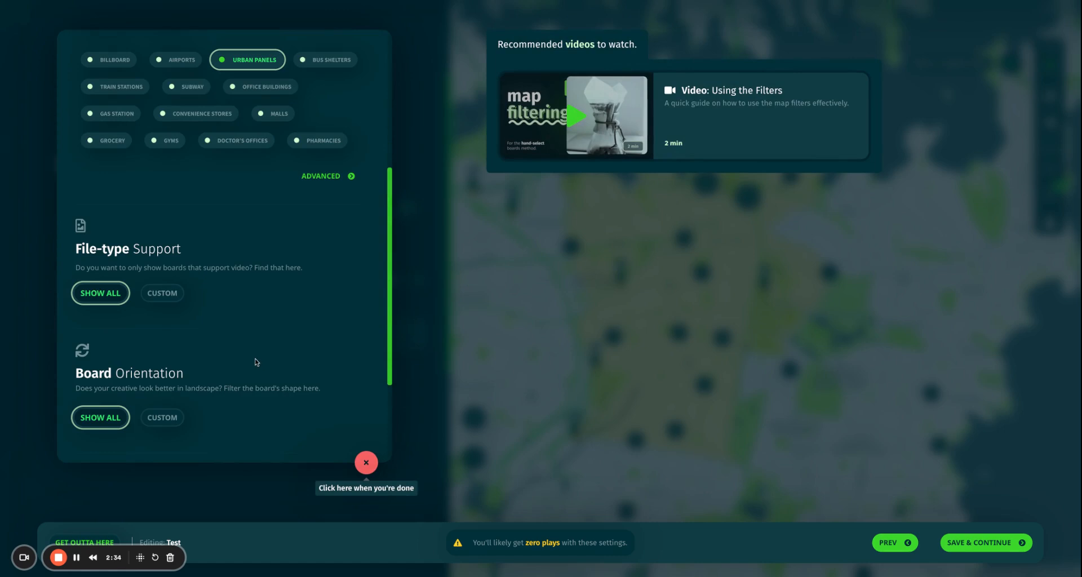
{"action": "left_click", "coordinate": [162, 293]}
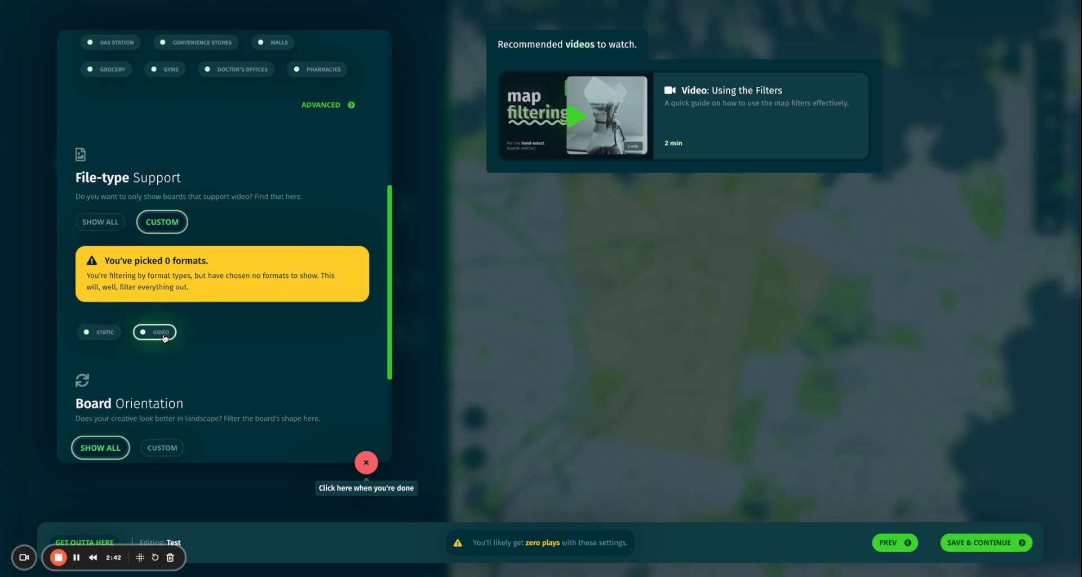
{"action": "left_click", "coordinate": [98, 334]}
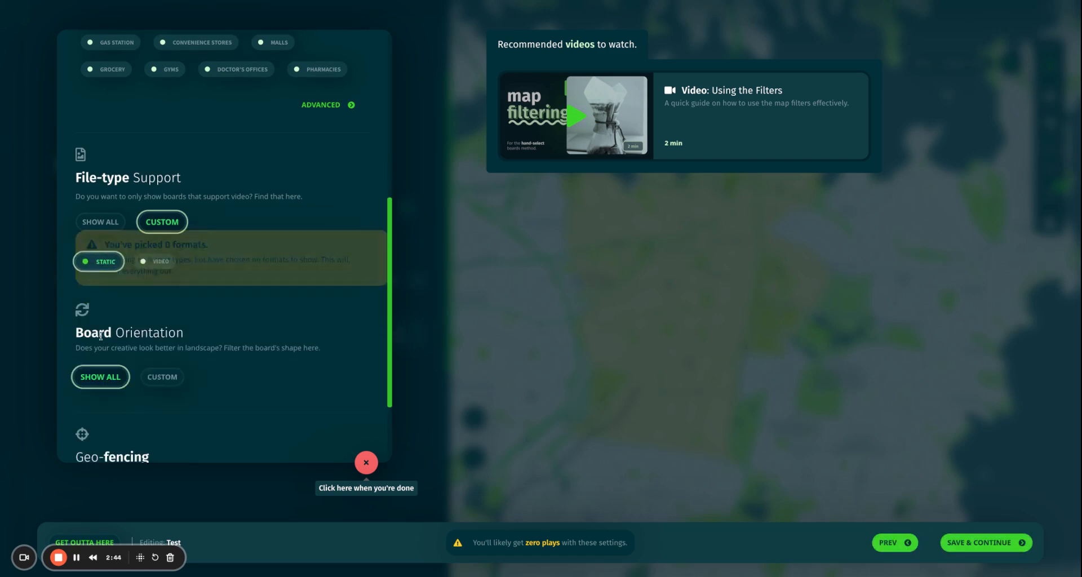
{"action": "left_click", "coordinate": [735, 247]}
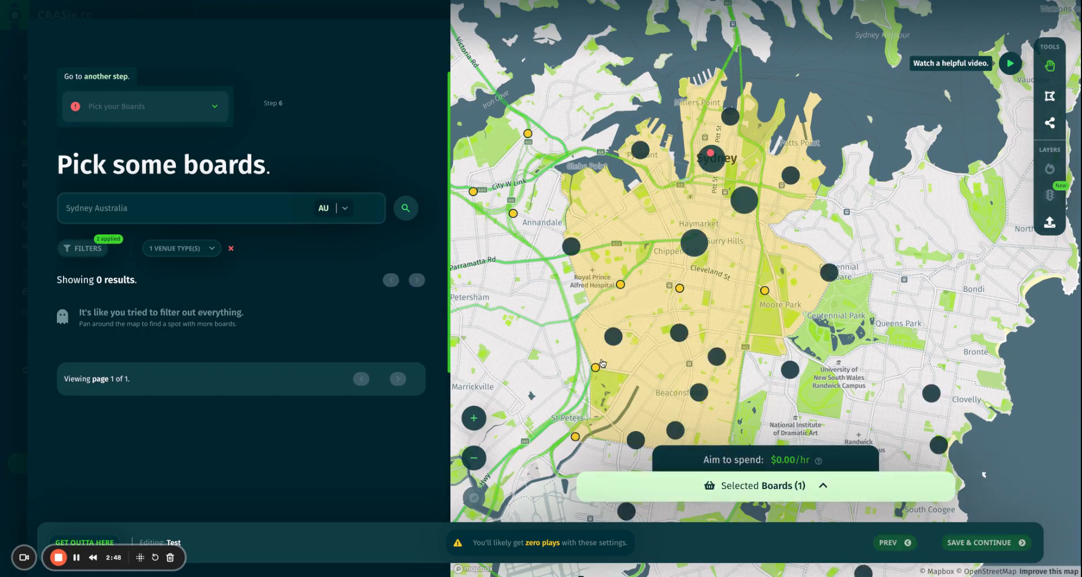
Remove the venue filter, reset File-type Support to Show All, and set Venue types to Custom.
{"action": "left_click", "coordinate": [231, 247]}
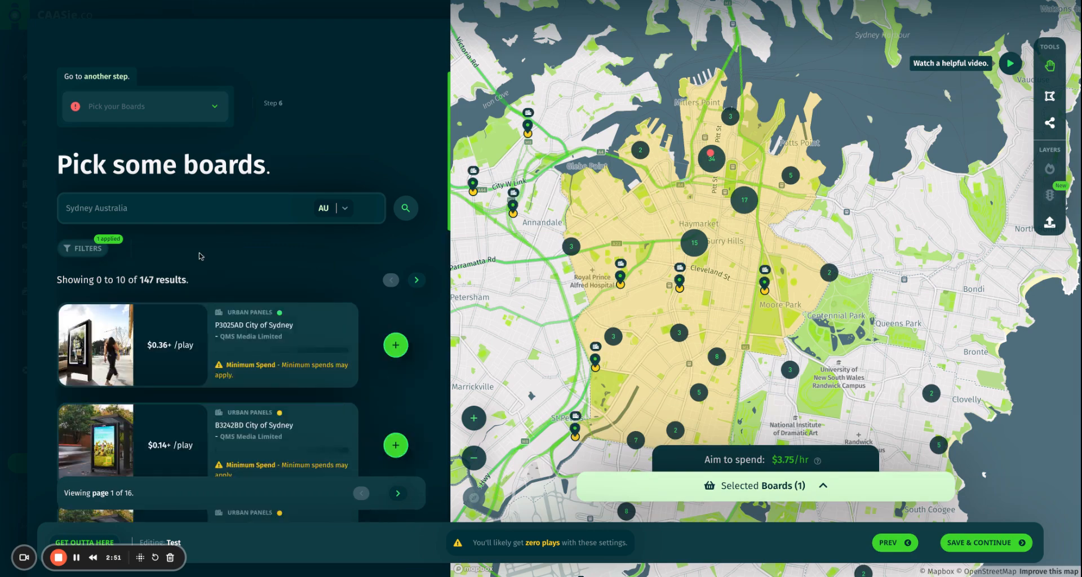
{"action": "left_click", "coordinate": [86, 255]}
{"action": "scroll", "coordinate": [224, 301], "scroll_direction": "down", "scroll_amount": 2}
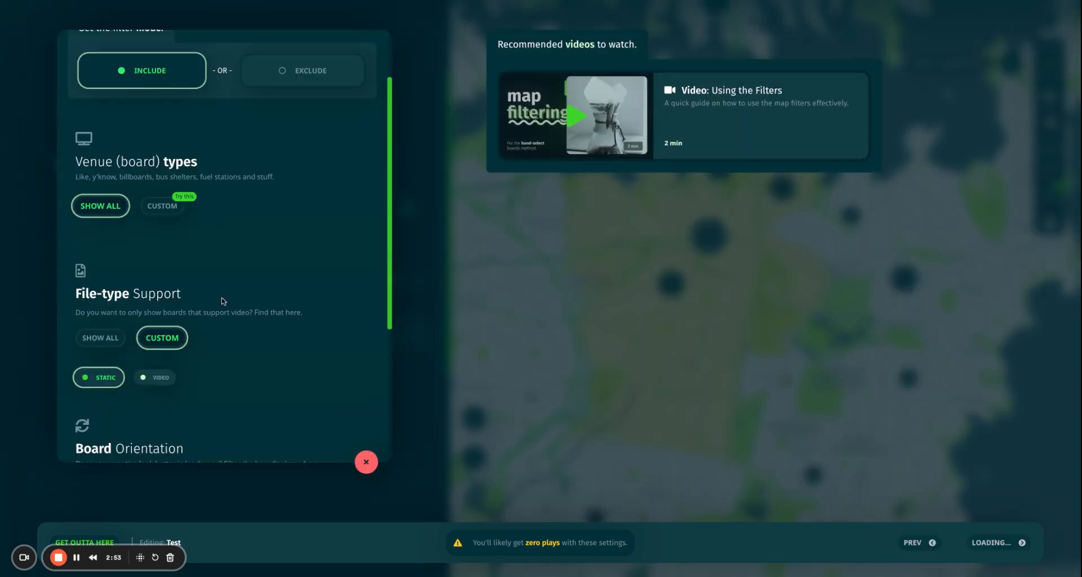
{"action": "scroll", "coordinate": [224, 301], "scroll_direction": "down", "scroll_amount": 1}
{"action": "left_click", "coordinate": [100, 272]}
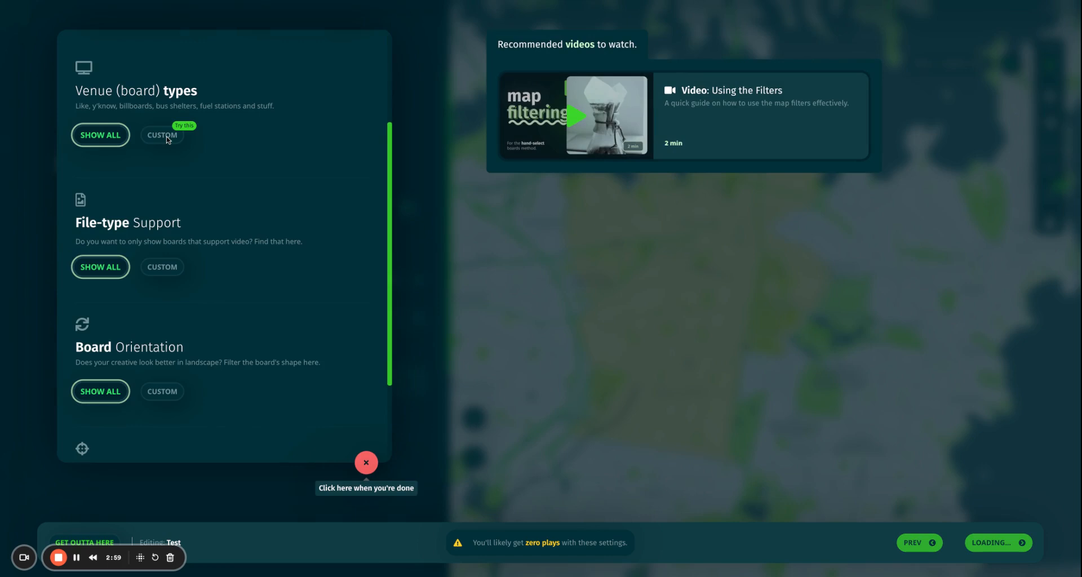
{"action": "left_click", "coordinate": [163, 135]}
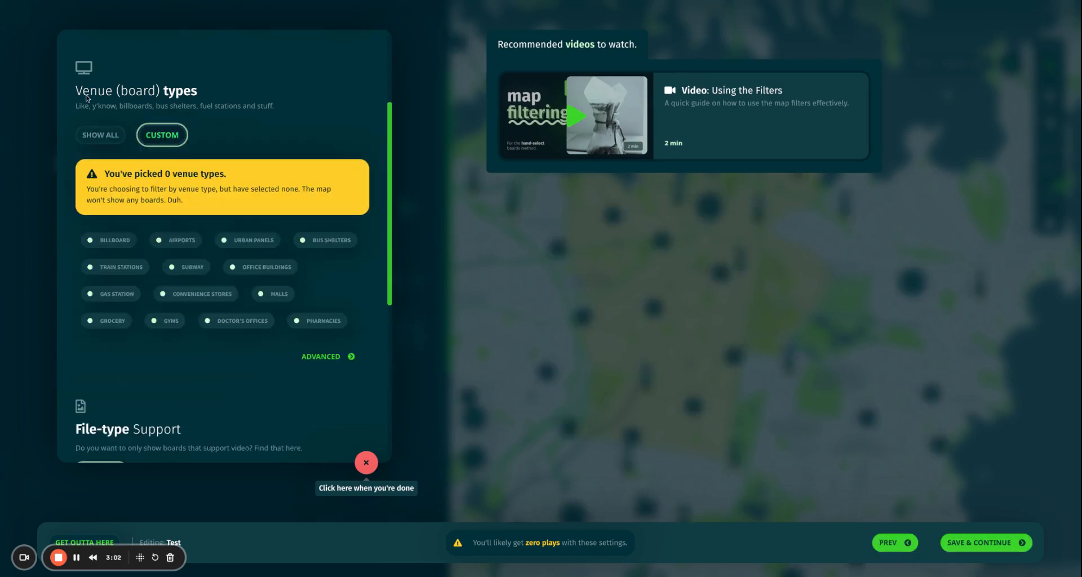
{"action": "left_click", "coordinate": [324, 357]}
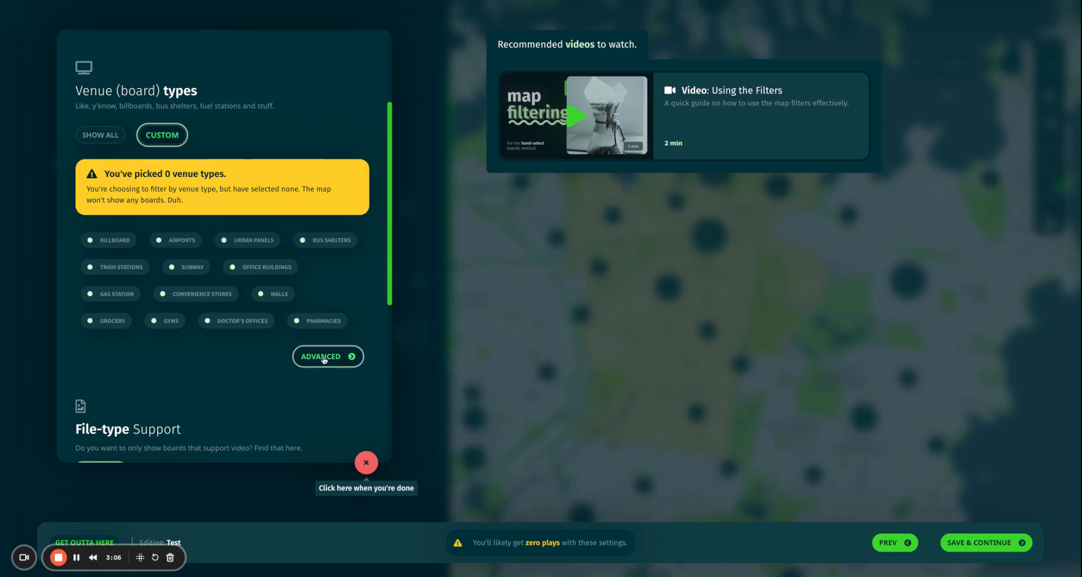
In the Advanced Venue Selector, toggle all venues off and back on.
{"action": "left_click", "coordinate": [319, 358]}
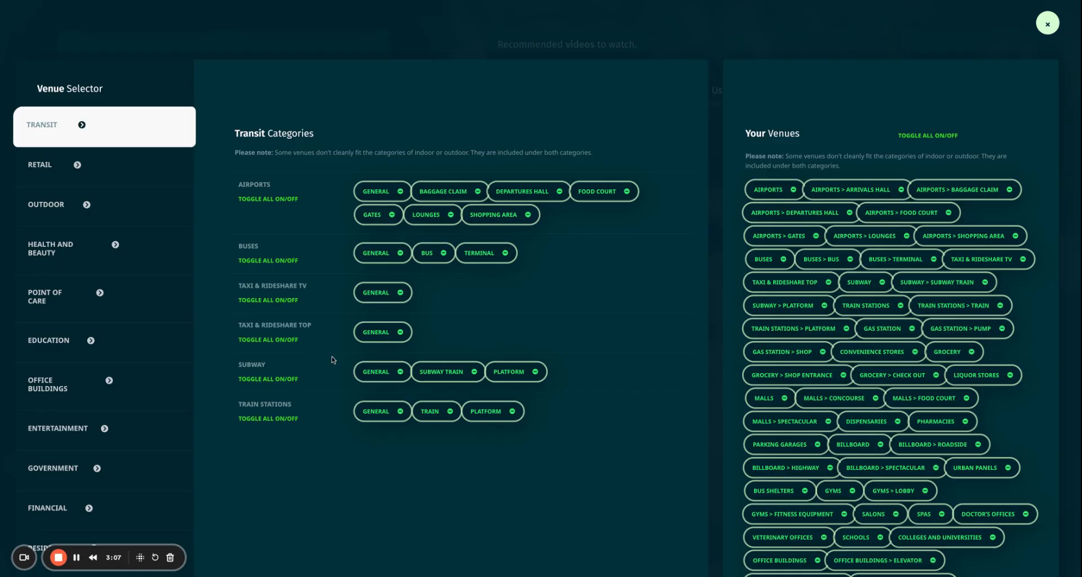
{"action": "scroll", "coordinate": [56, 241], "scroll_direction": "down", "scroll_amount": 1}
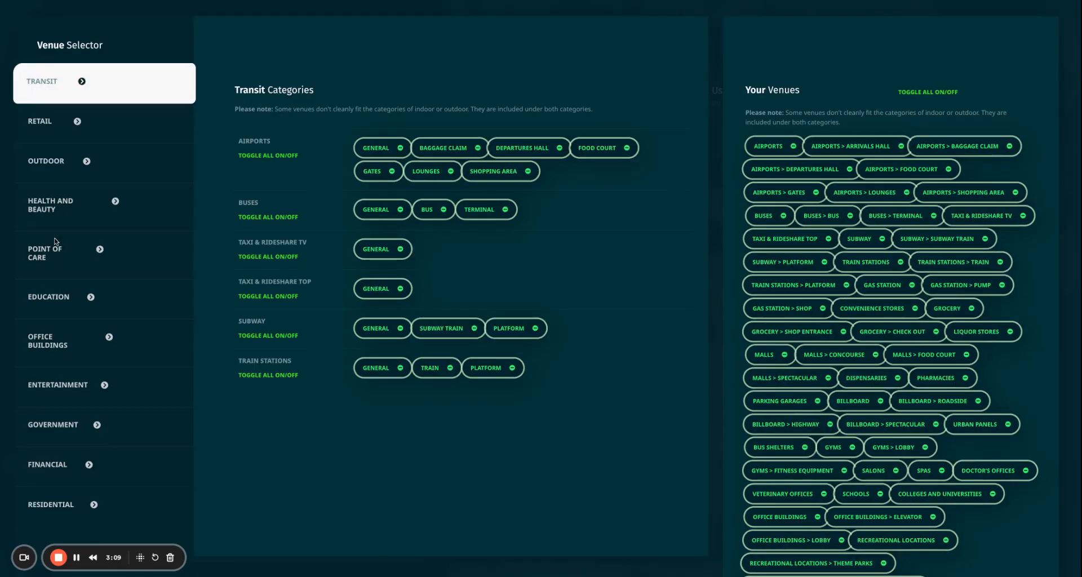
{"action": "scroll", "coordinate": [72, 314], "scroll_direction": "down", "scroll_amount": 3}
{"action": "scroll", "coordinate": [71, 345], "scroll_direction": "up", "scroll_amount": 4}
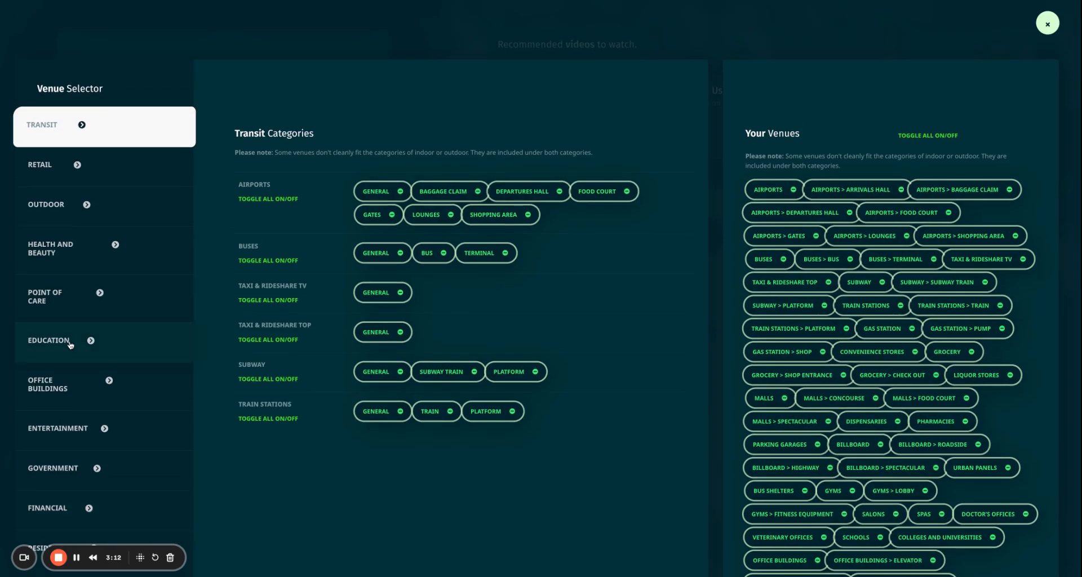
{"action": "left_click", "coordinate": [939, 138]}
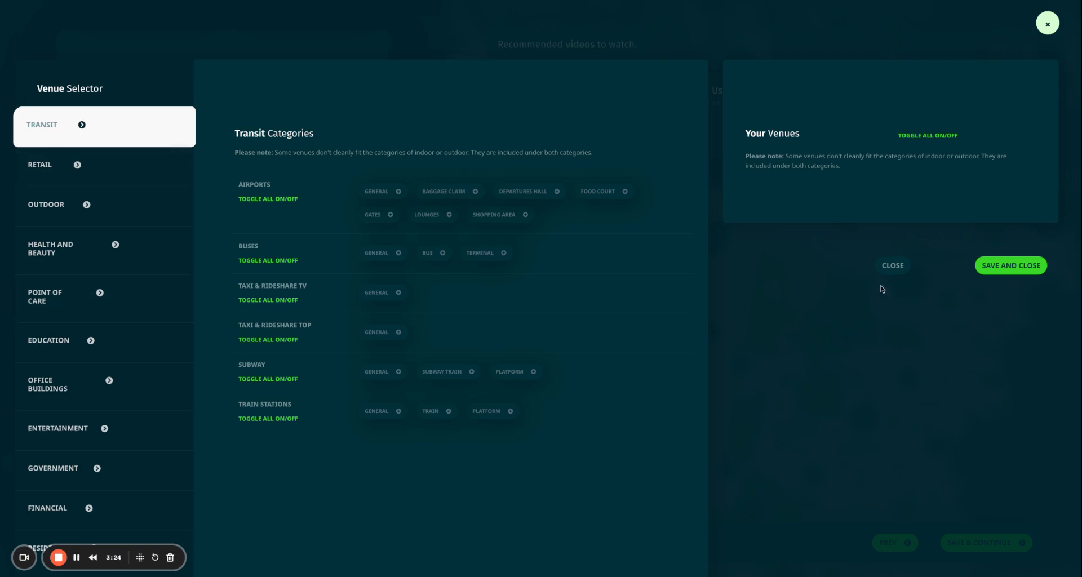
{"action": "left_click", "coordinate": [924, 135]}
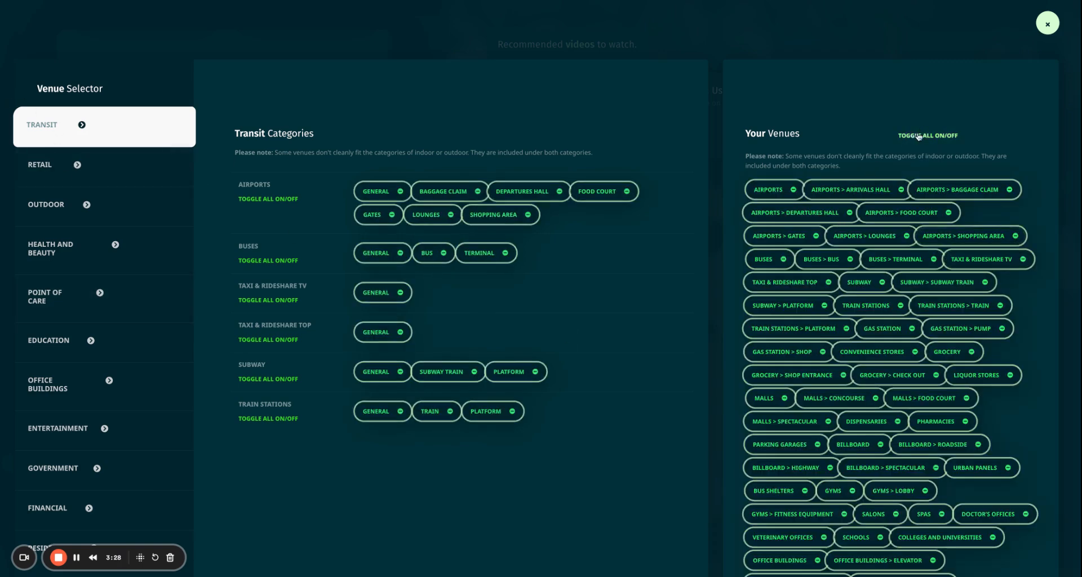
{"action": "scroll", "coordinate": [919, 136], "scroll_direction": "down", "scroll_amount": 6}
Save the venue selection, then add the searched Slacks Creek street address as a geofence target.
{"action": "left_click", "coordinate": [1010, 545]}
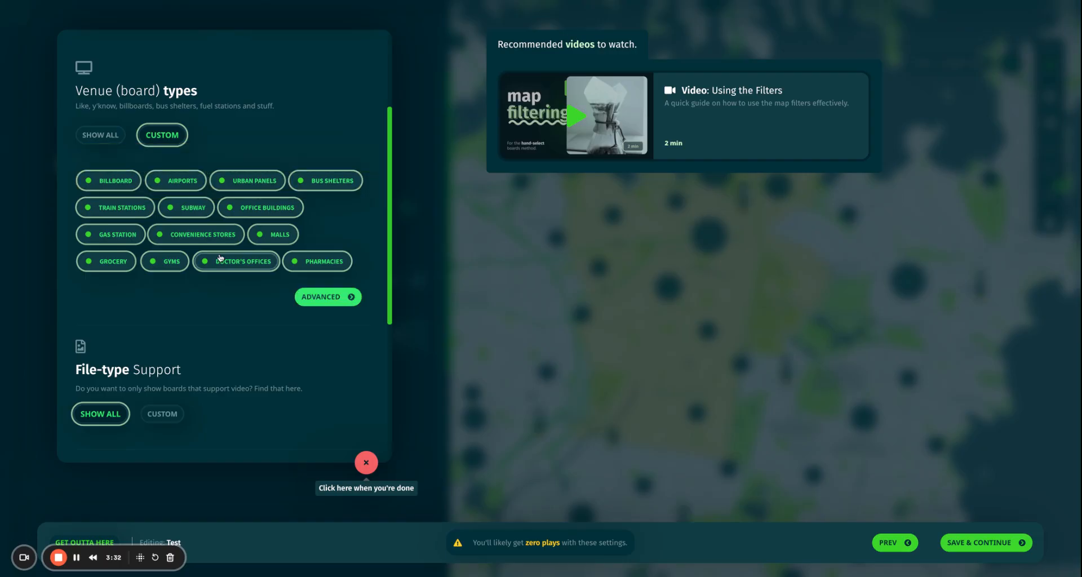
{"action": "scroll", "coordinate": [268, 336], "scroll_direction": "down", "scroll_amount": 5}
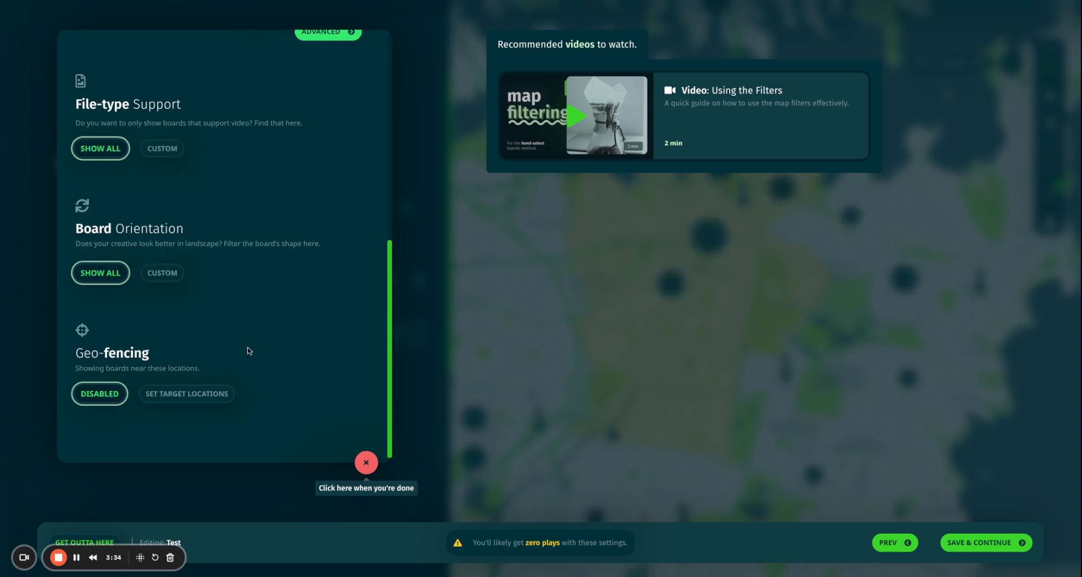
{"action": "left_click", "coordinate": [172, 397]}
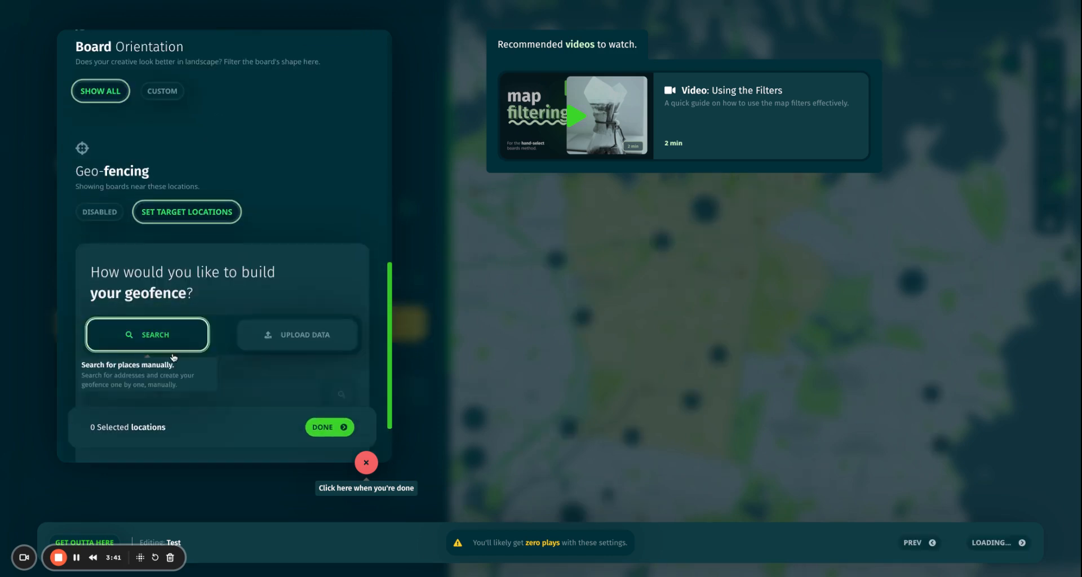
{"action": "left_click", "coordinate": [134, 336]}
{"action": "left_click", "coordinate": [166, 337]}
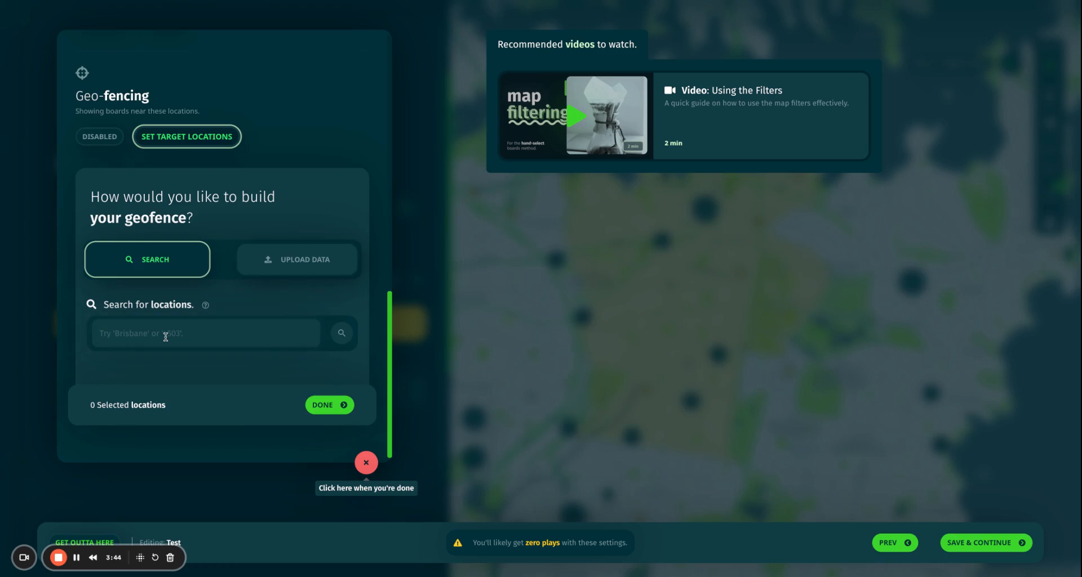
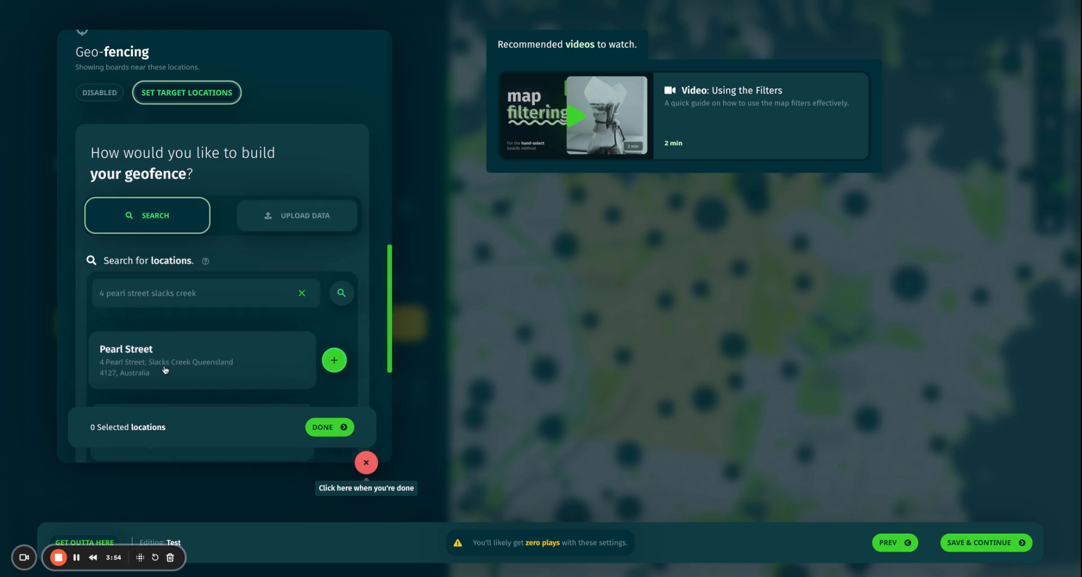
{"action": "left_click", "coordinate": [165, 369]}
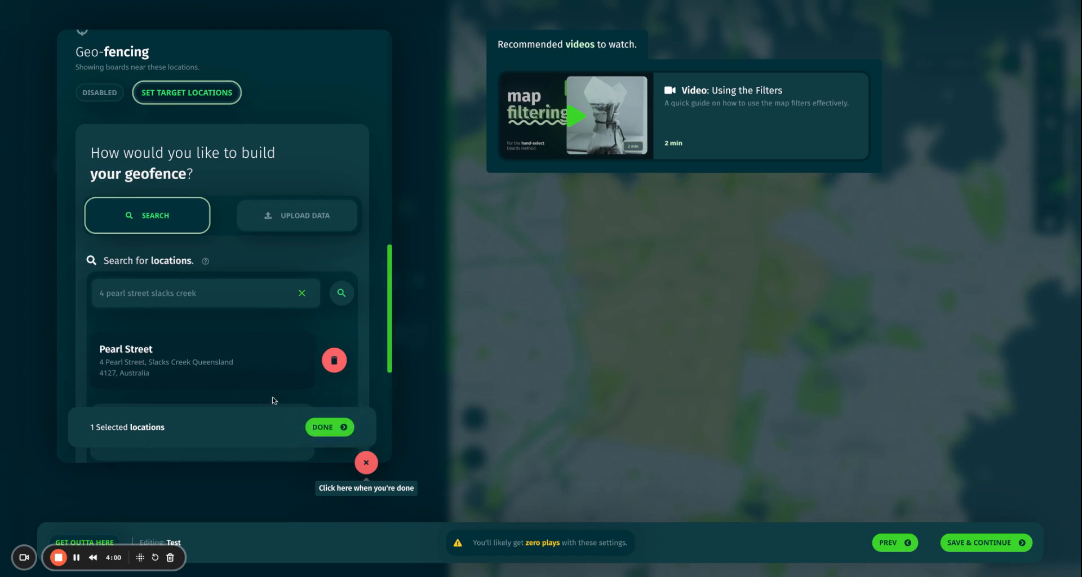
Confirm the location choice and set the geofence radius slider to 2721 metres.
{"action": "left_click", "coordinate": [323, 428]}
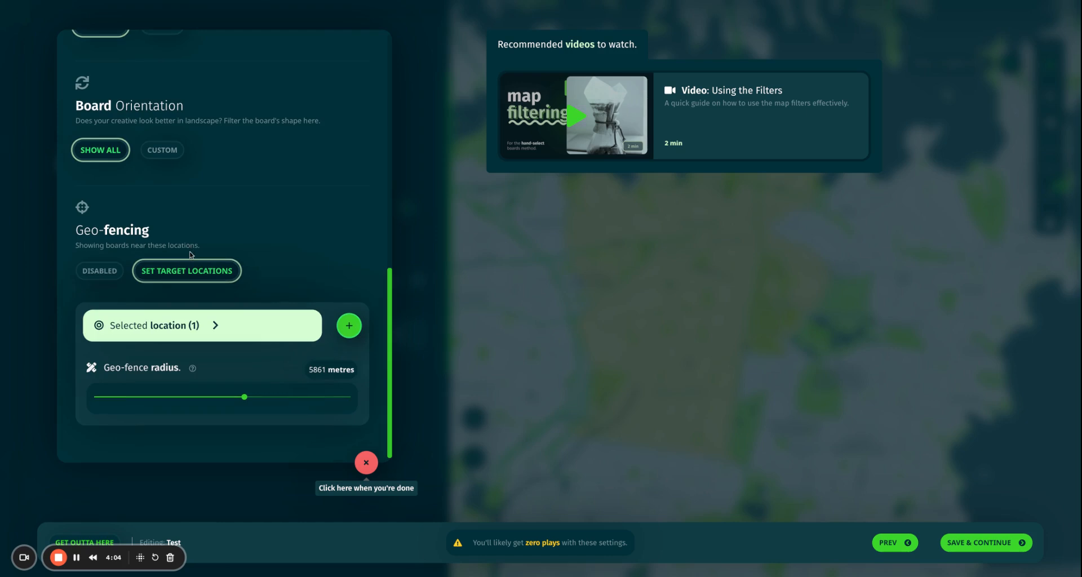
{"action": "mouse_move", "coordinate": [244, 403]}
{"action": "left_click_drag", "start_coordinate": [244, 402], "coordinate": [94, 399]}
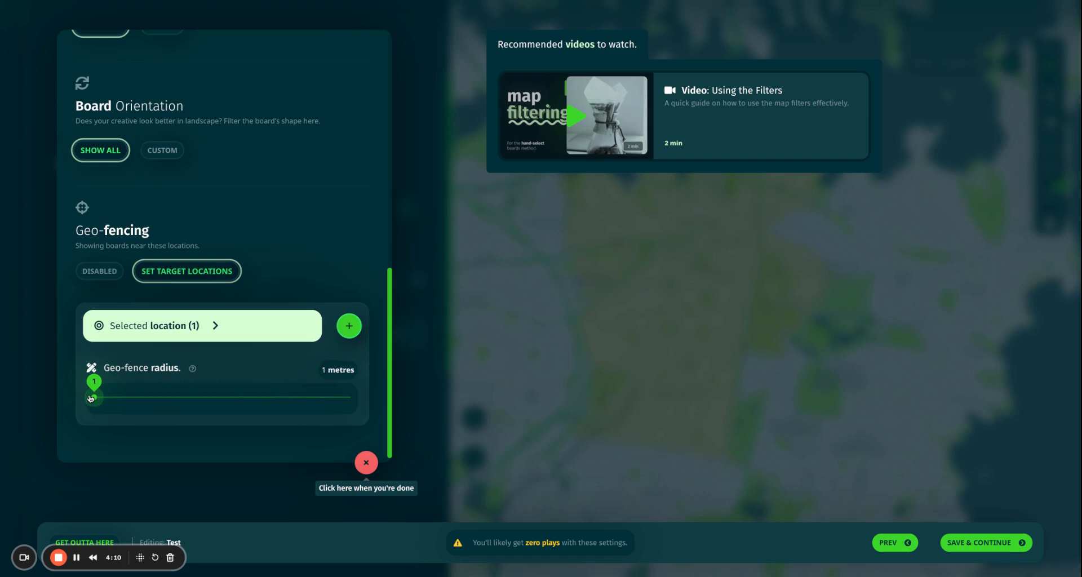
{"action": "left_click_drag", "start_coordinate": [90, 398], "coordinate": [377, 427]}
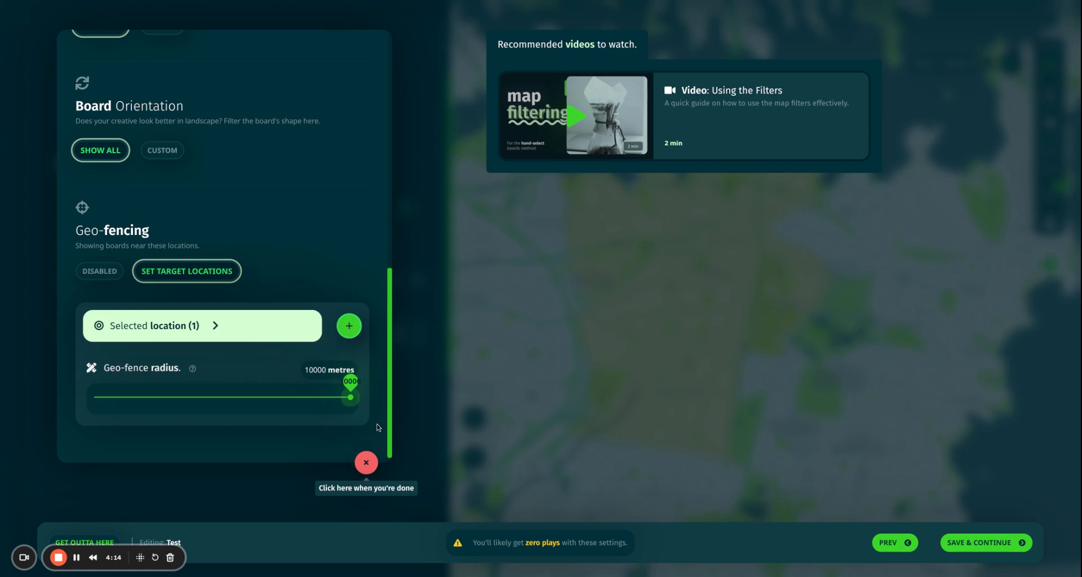
{"action": "left_click_drag", "start_coordinate": [213, 402], "coordinate": [164, 406]}
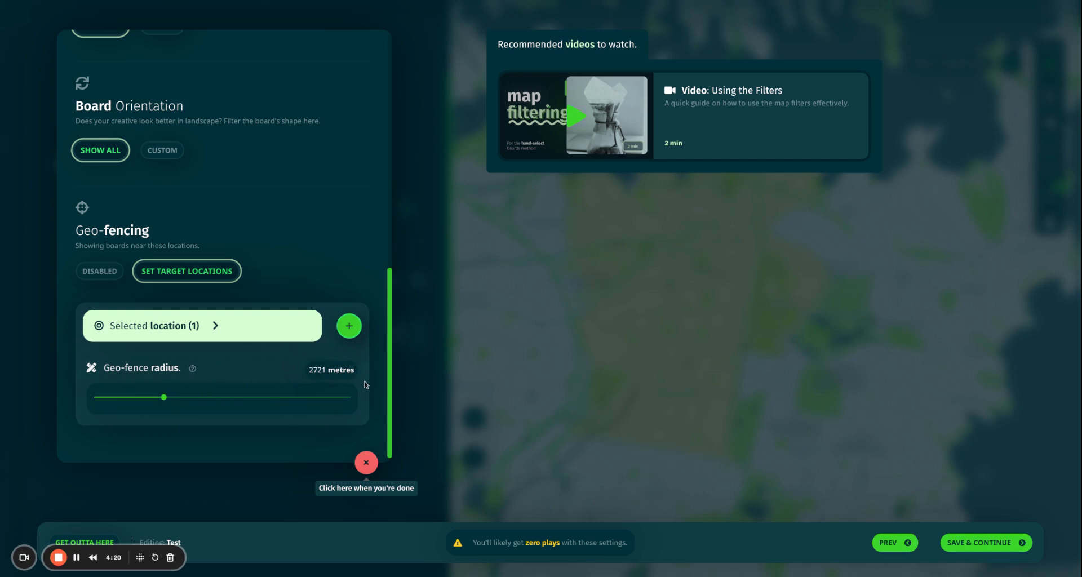
Close the geofencing settings and move the map from Sydney to Logan City, showing its 36 geofenced boards.
{"action": "left_click", "coordinate": [366, 466]}
{"action": "scroll", "coordinate": [637, 199], "scroll_direction": "down", "scroll_amount": 4}
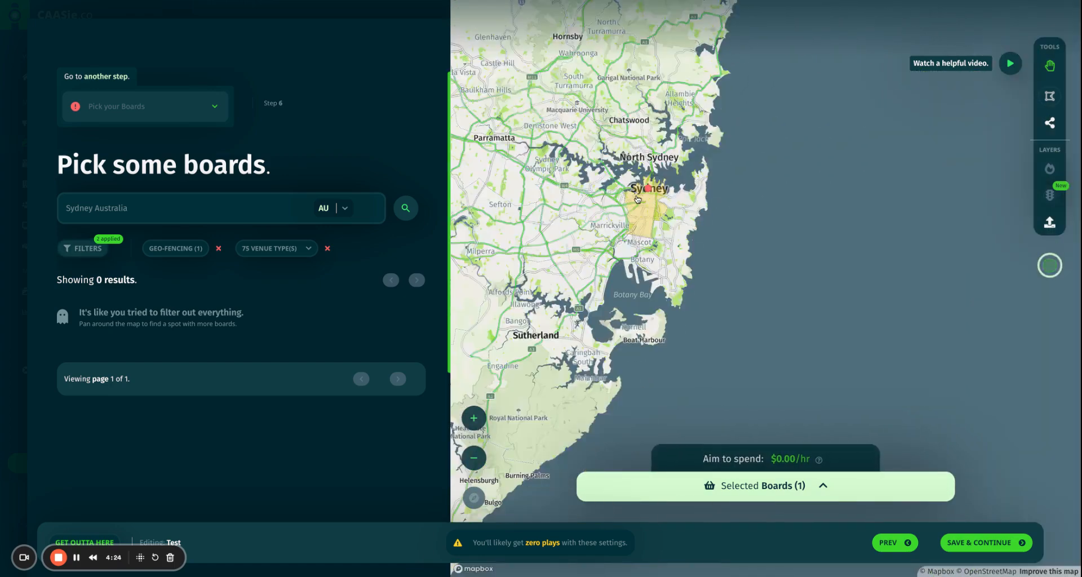
{"action": "scroll", "coordinate": [637, 198], "scroll_direction": "down", "scroll_amount": 5}
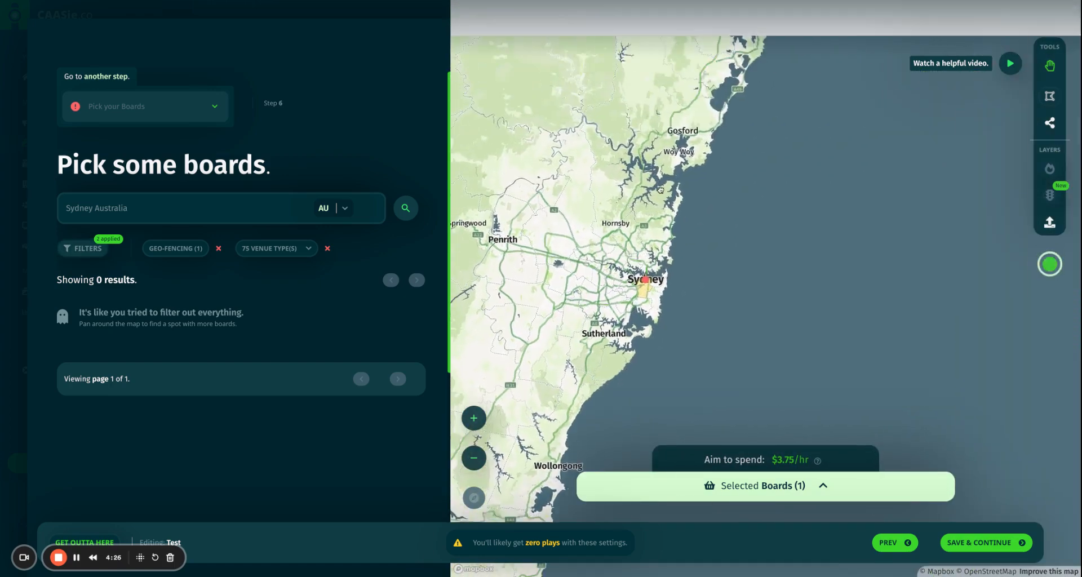
{"action": "left_click_drag", "start_coordinate": [661, 190], "coordinate": [673, 319]}
{"action": "left_click_drag", "start_coordinate": [698, 169], "coordinate": [604, 380]}
{"action": "scroll", "coordinate": [683, 217], "scroll_direction": "down", "scroll_amount": 5}
{"action": "left_click_drag", "start_coordinate": [688, 92], "coordinate": [645, 291]}
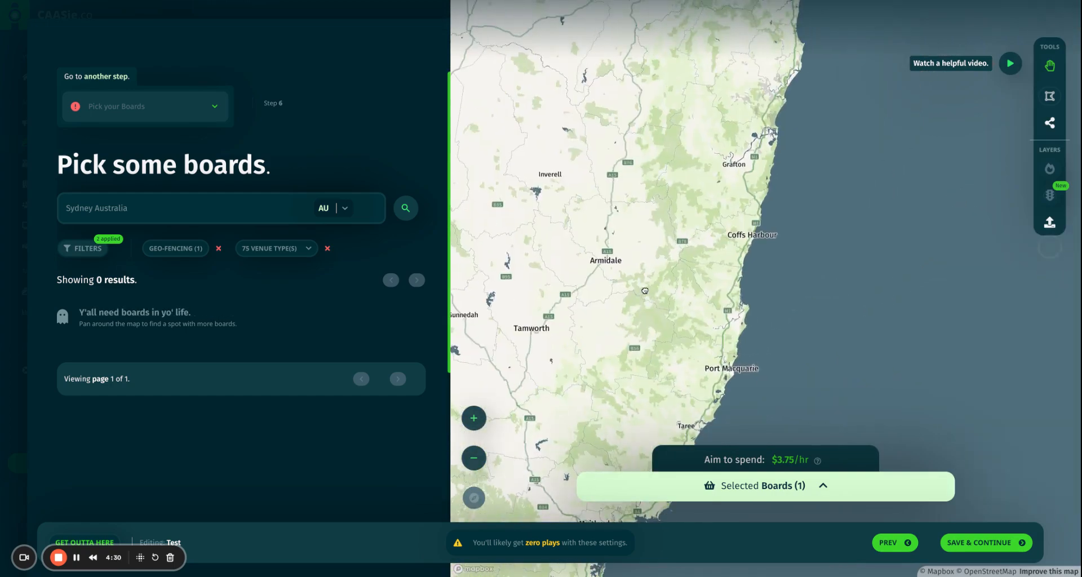
{"action": "left_click_drag", "start_coordinate": [711, 87], "coordinate": [704, 329]}
{"action": "left_click_drag", "start_coordinate": [728, 188], "coordinate": [701, 251]}
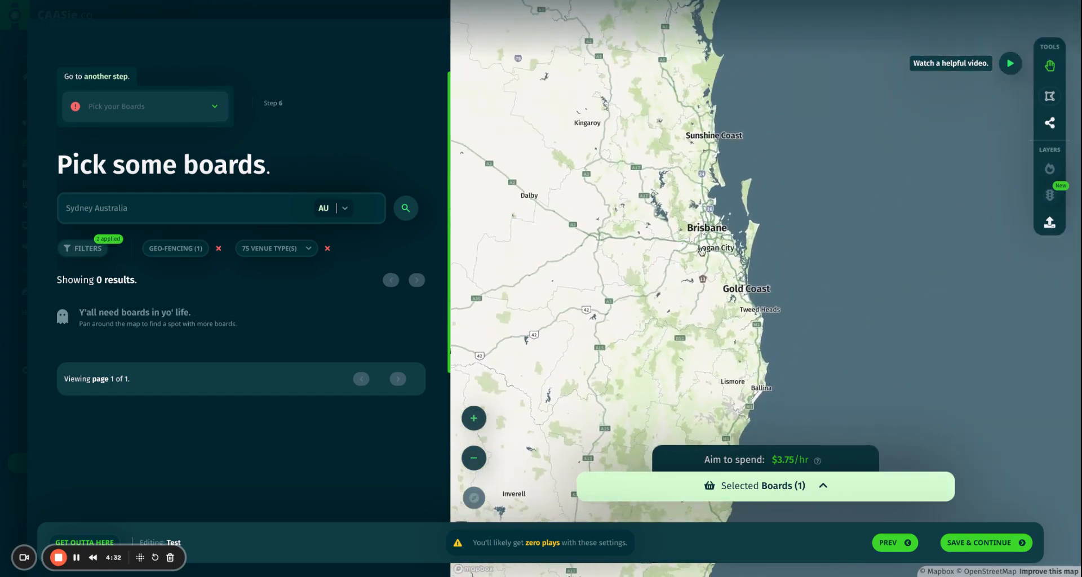
{"action": "scroll", "coordinate": [702, 251], "scroll_direction": "up", "scroll_amount": 5}
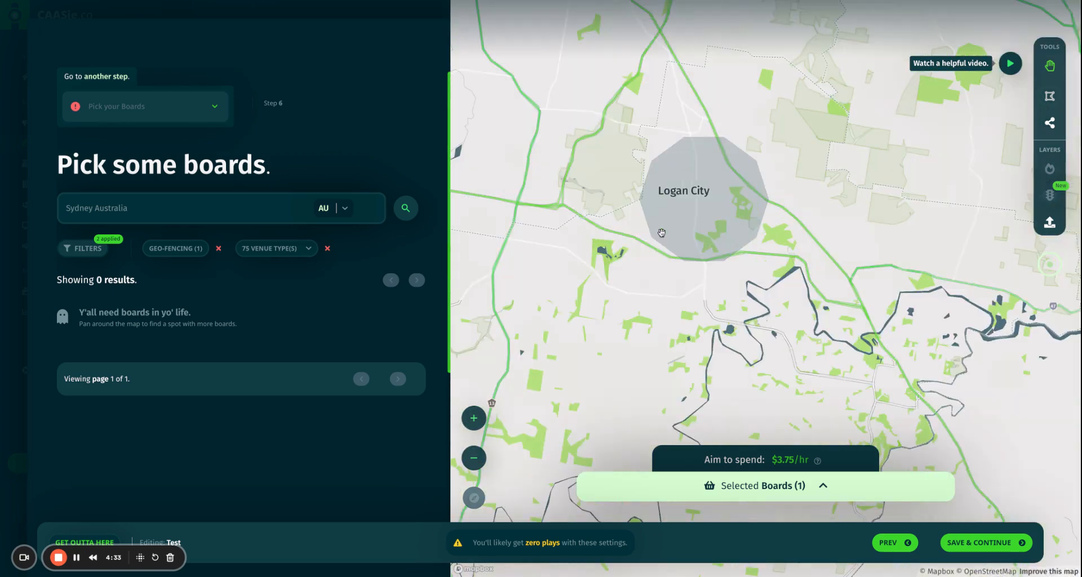
{"action": "scroll", "coordinate": [662, 233], "scroll_direction": "up", "scroll_amount": 2}
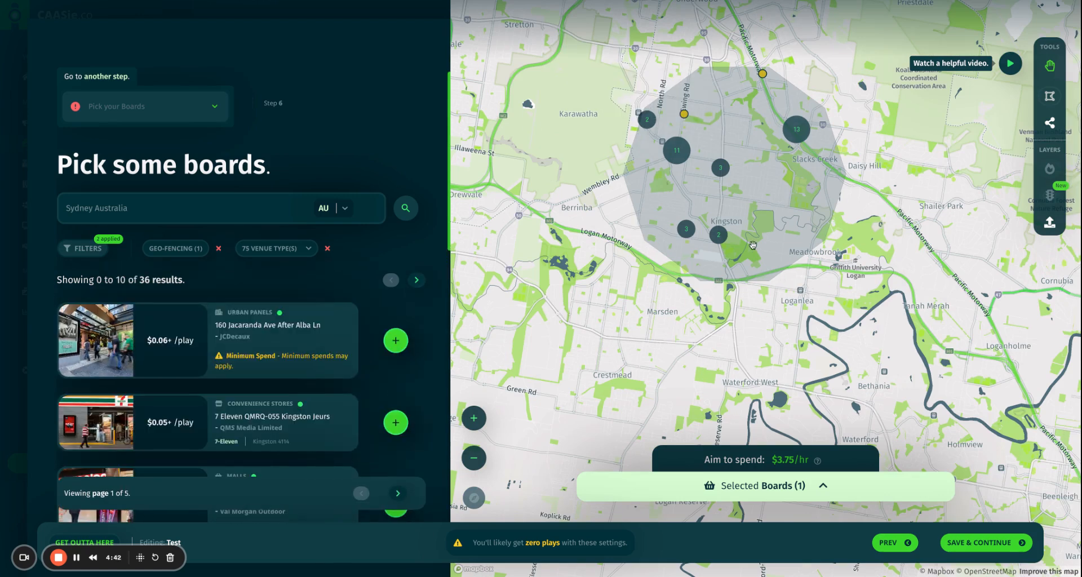
Search for 'QMQ-D345 Underwood' and list board results instead of places, giving 64 matches.
{"action": "left_click", "coordinate": [177, 209]}
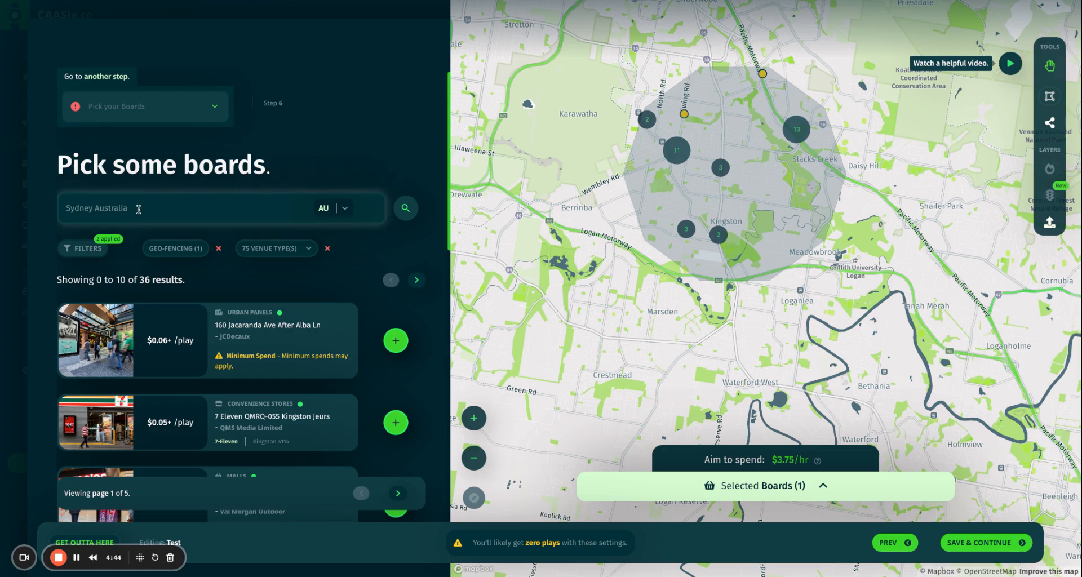
{"action": "left_click_drag", "start_coordinate": [177, 209], "coordinate": [56, 209]}
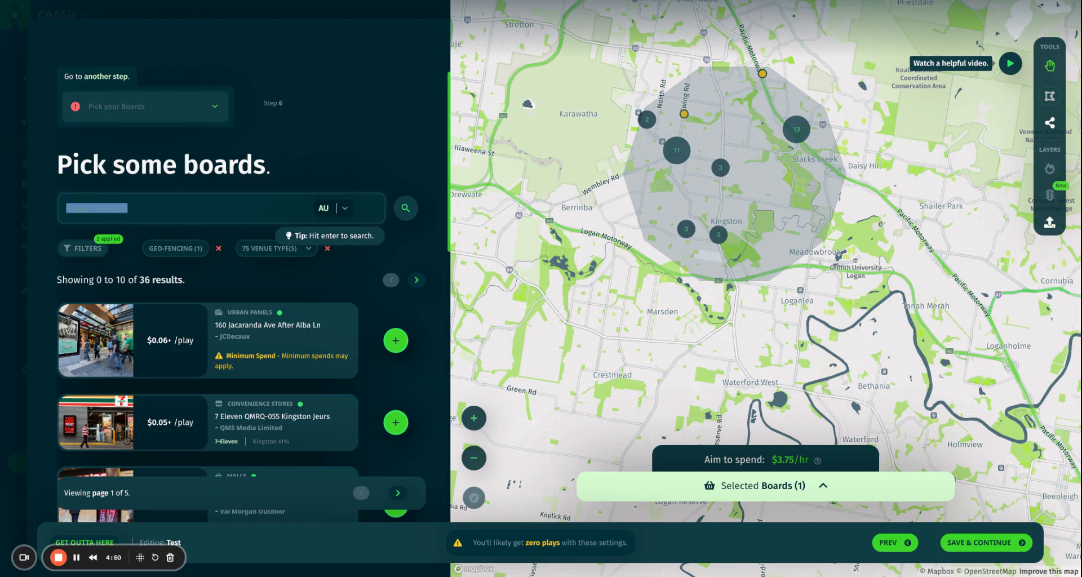
{"action": "type", "text": "QMQ-D345 Underwood"}
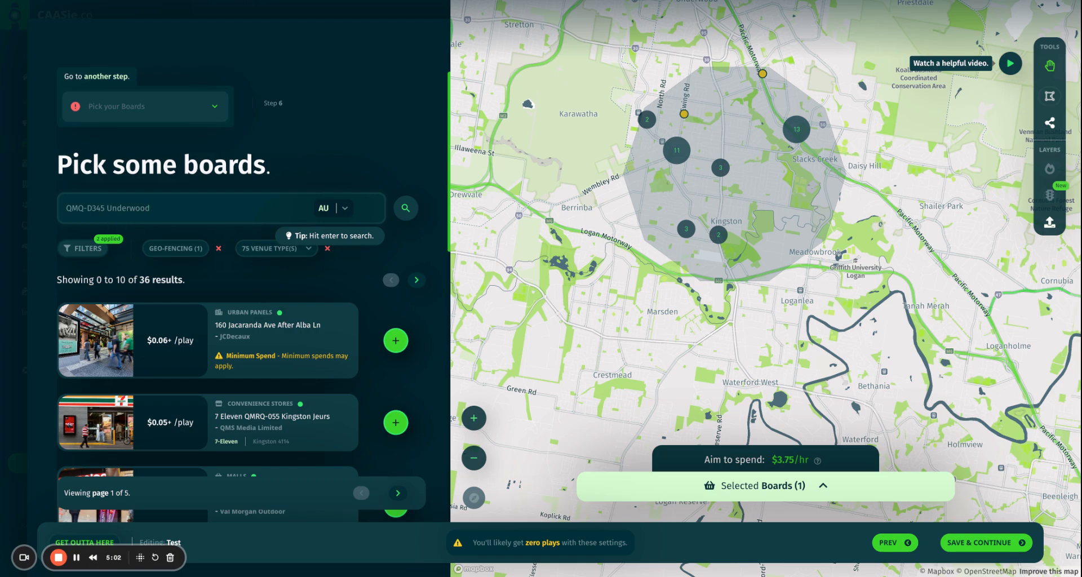
{"action": "key", "text": "Return"}
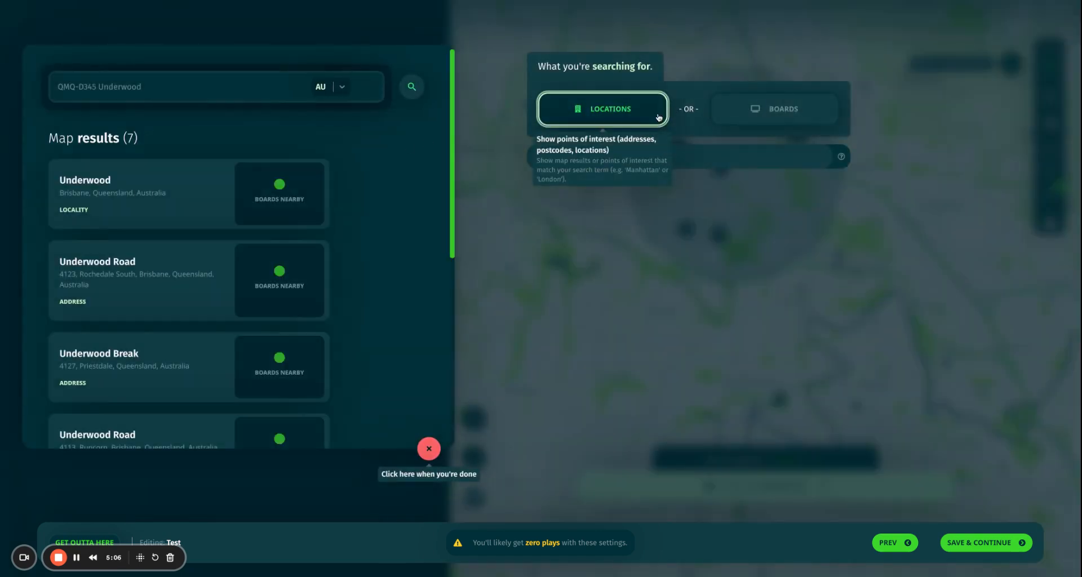
{"action": "left_click", "coordinate": [810, 112]}
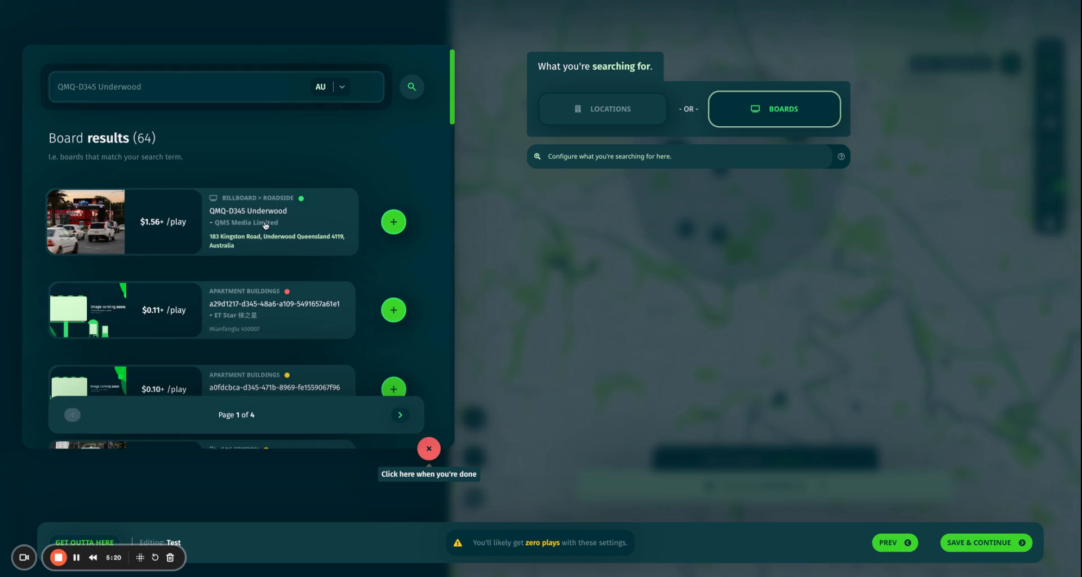
Open the QMQ-D345 Underwood board details and review its $1.56+ per play price.
{"action": "left_click", "coordinate": [266, 226]}
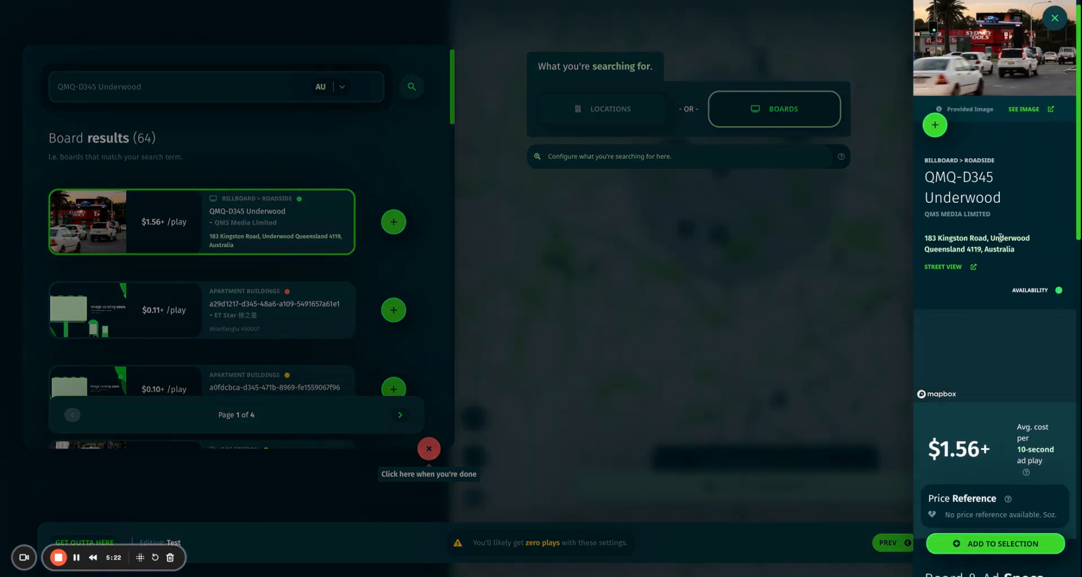
{"action": "scroll", "coordinate": [1037, 265], "scroll_direction": "down", "scroll_amount": 1}
{"action": "mouse_move", "coordinate": [1065, 282]}
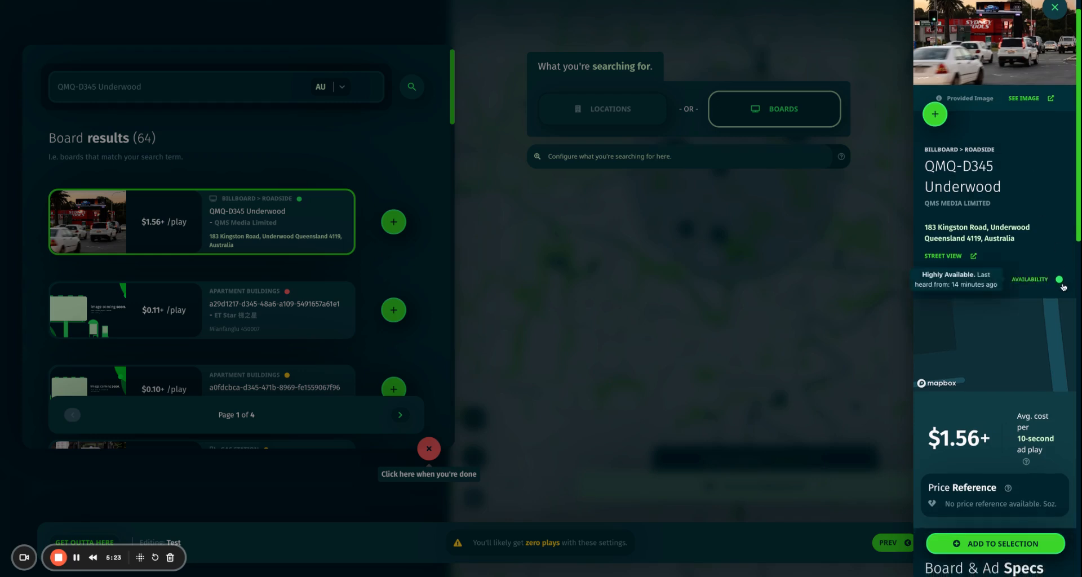
{"action": "left_click_drag", "start_coordinate": [991, 438], "coordinate": [937, 439]}
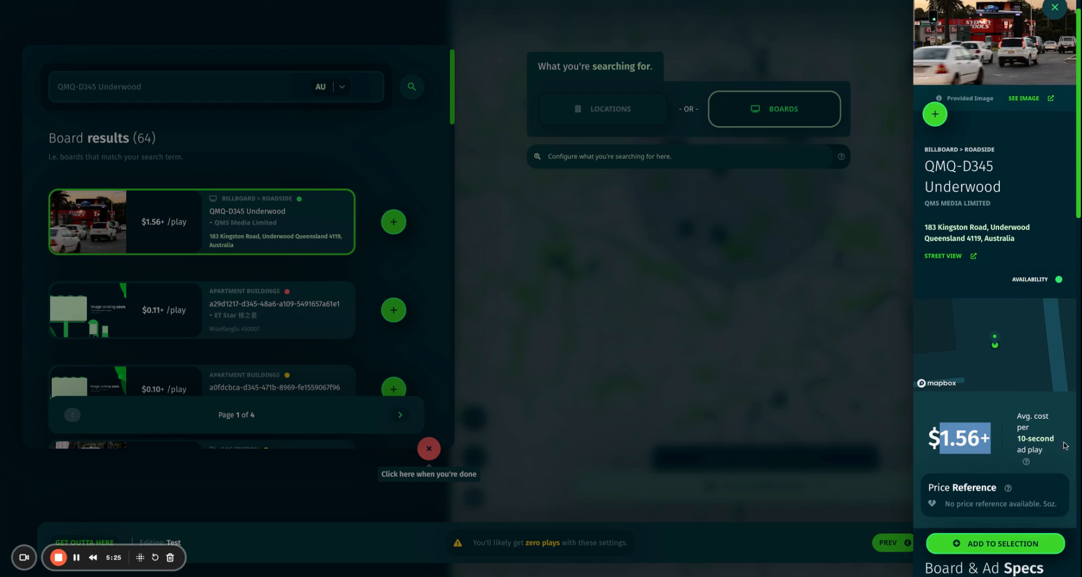
{"action": "scroll", "coordinate": [1014, 429], "scroll_direction": "down", "scroll_amount": 1}
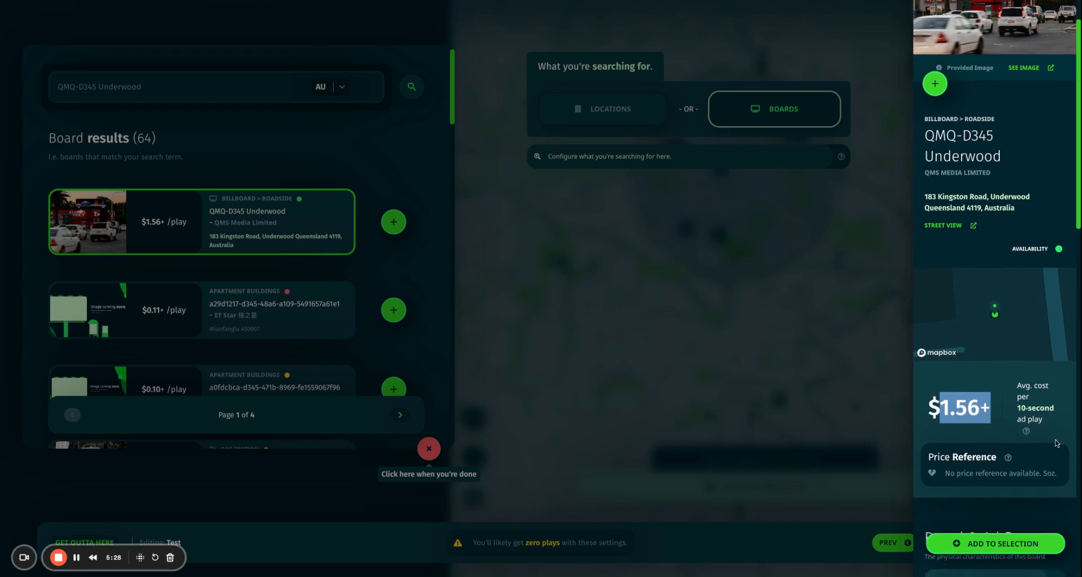
Confirm it accepts .JPG artwork, add the board to the selection and close its details.
{"action": "left_click_drag", "start_coordinate": [1055, 408], "coordinate": [1014, 409]}
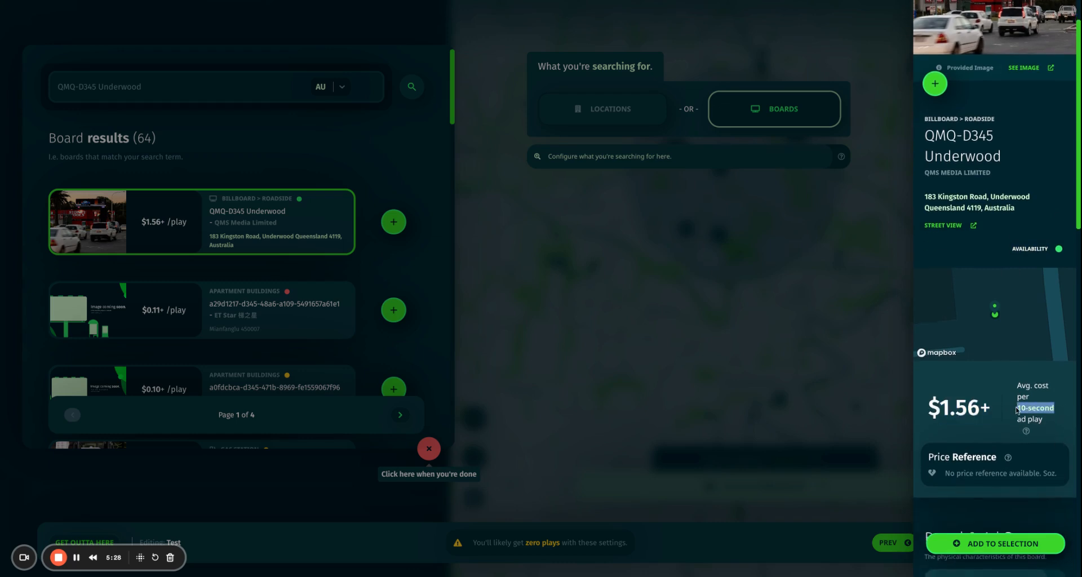
{"action": "scroll", "coordinate": [1014, 410], "scroll_direction": "down", "scroll_amount": 4}
{"action": "scroll", "coordinate": [980, 415], "scroll_direction": "down", "scroll_amount": 1}
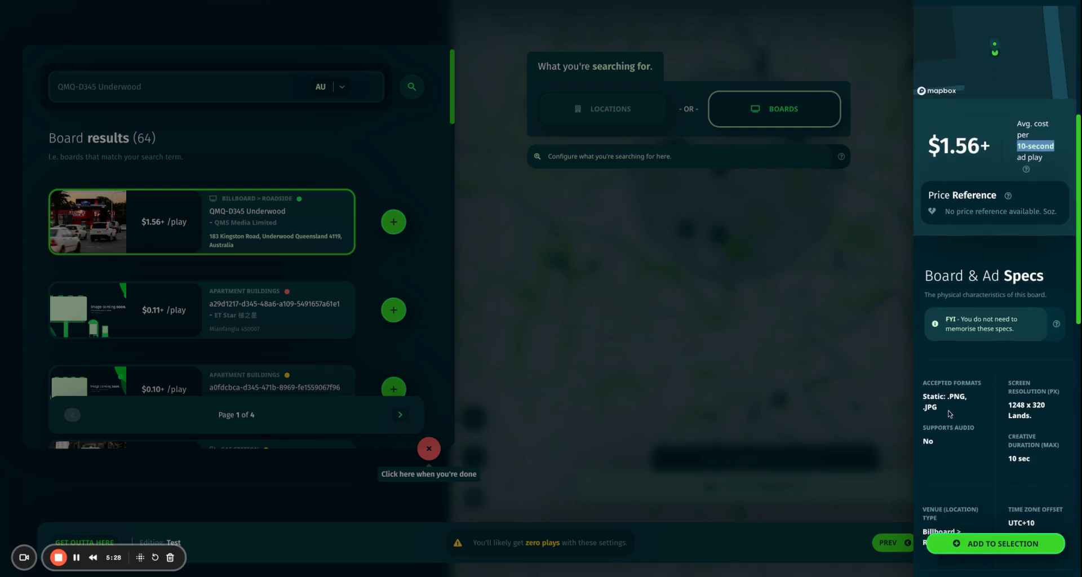
{"action": "left_click_drag", "start_coordinate": [939, 408], "coordinate": [925, 407]}
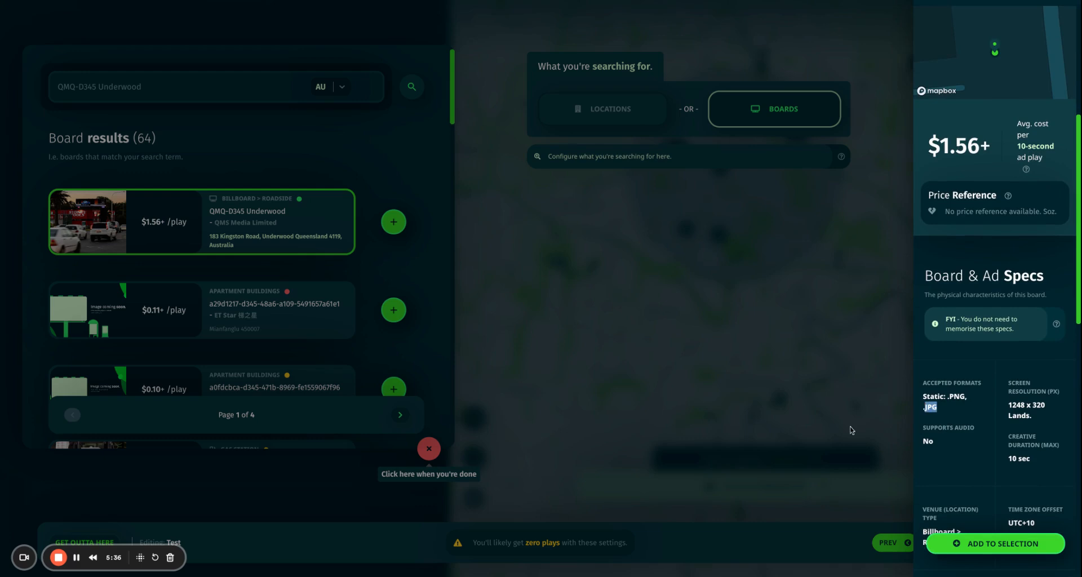
{"action": "left_click", "coordinate": [994, 546]}
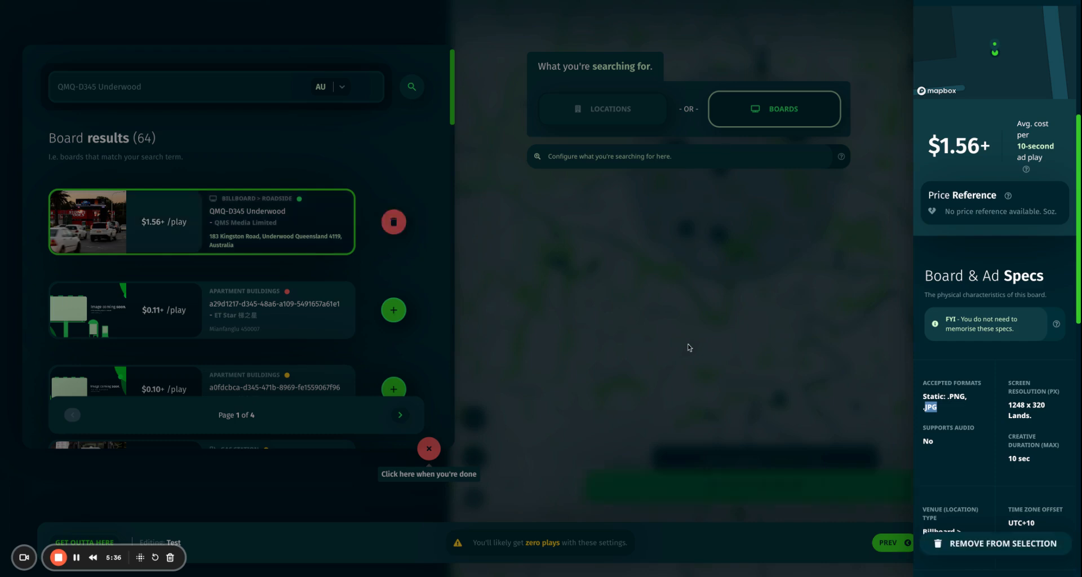
{"action": "left_click", "coordinate": [639, 338]}
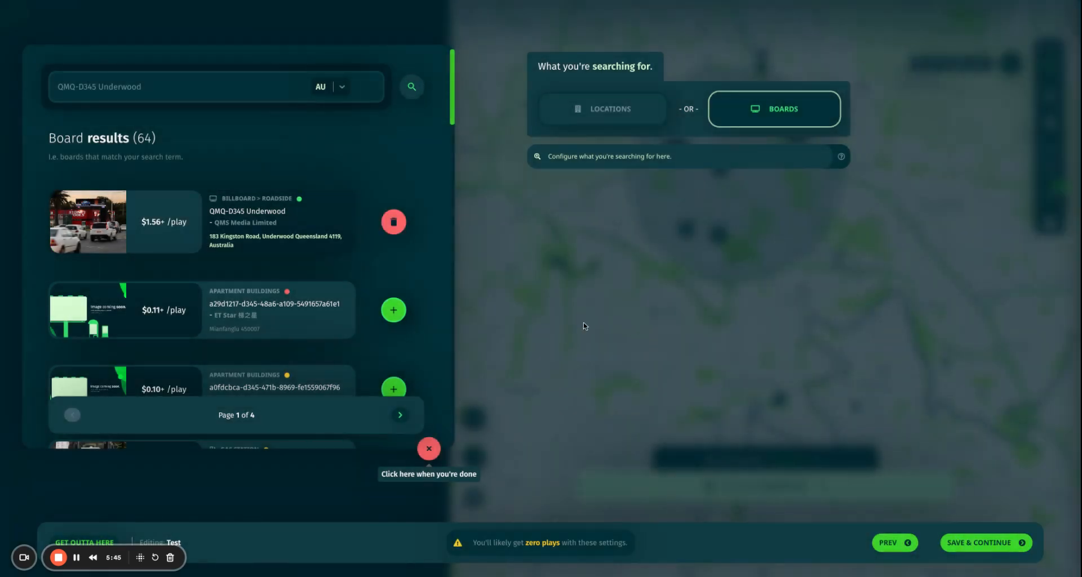
Close the board search to return to Pick some boards with 2 selected boards at $13.11/hr.
{"action": "left_click", "coordinate": [636, 404]}
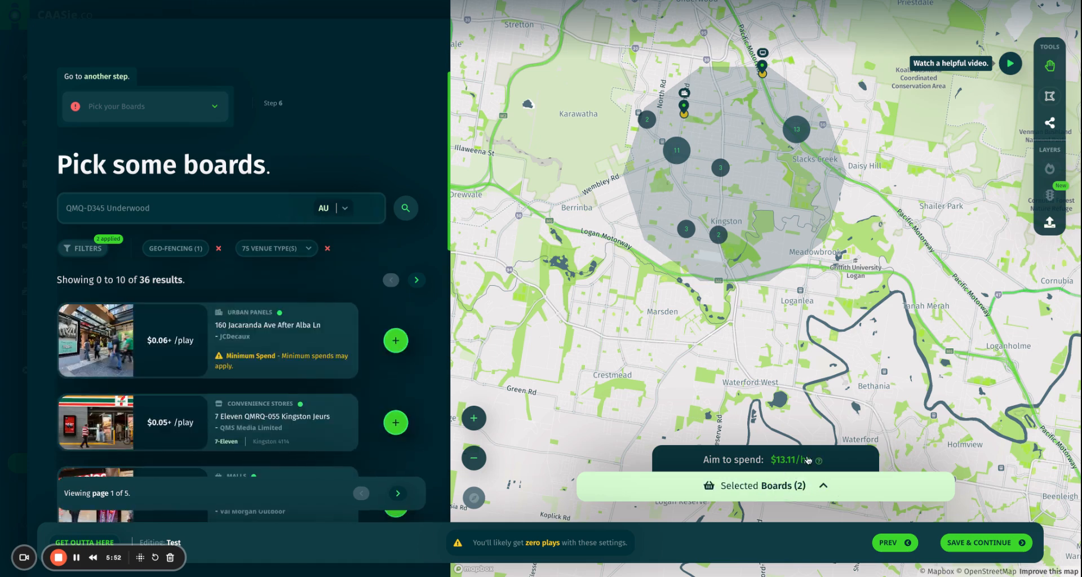
{"action": "mouse_move", "coordinate": [815, 464]}
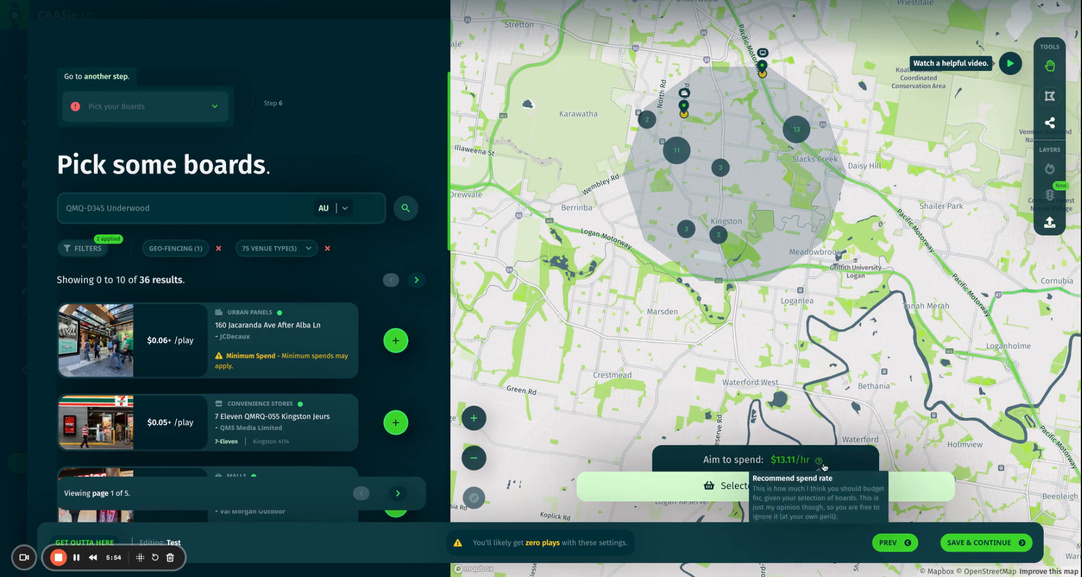